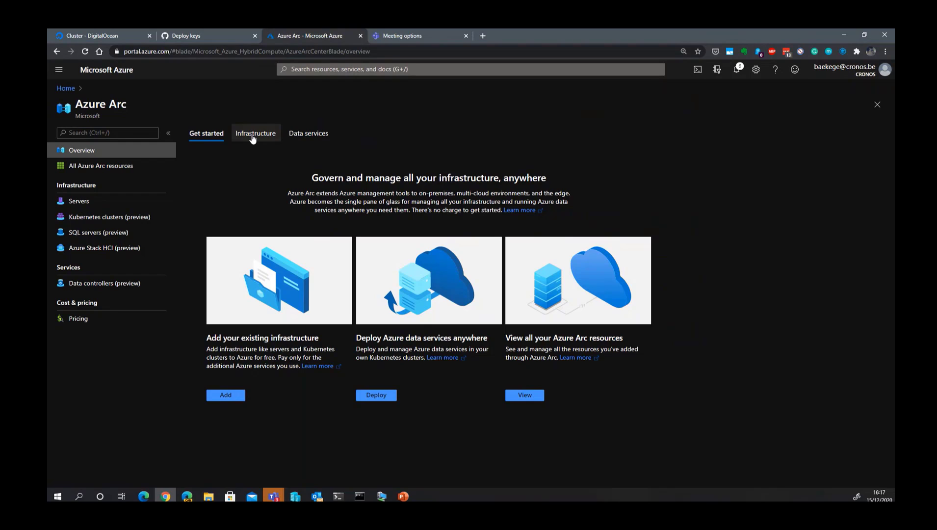
# - View the Azure Arc data services and infrastructure options, and list the connected servers
pyautogui.click(302, 140)
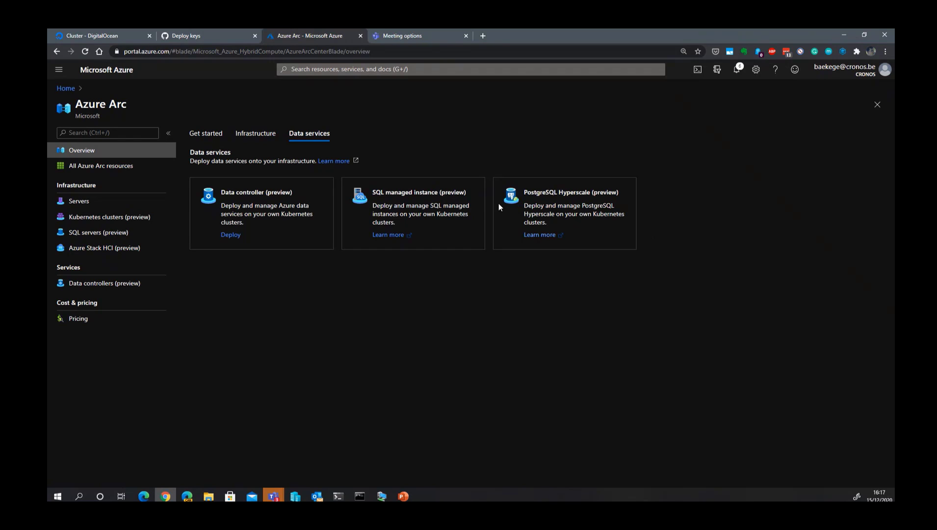
pyautogui.click(254, 136)
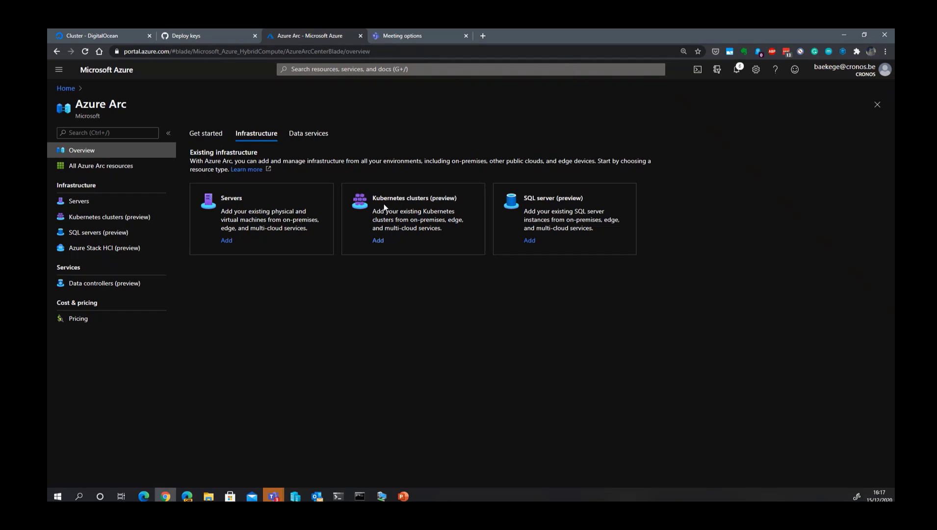
pyautogui.click(88, 203)
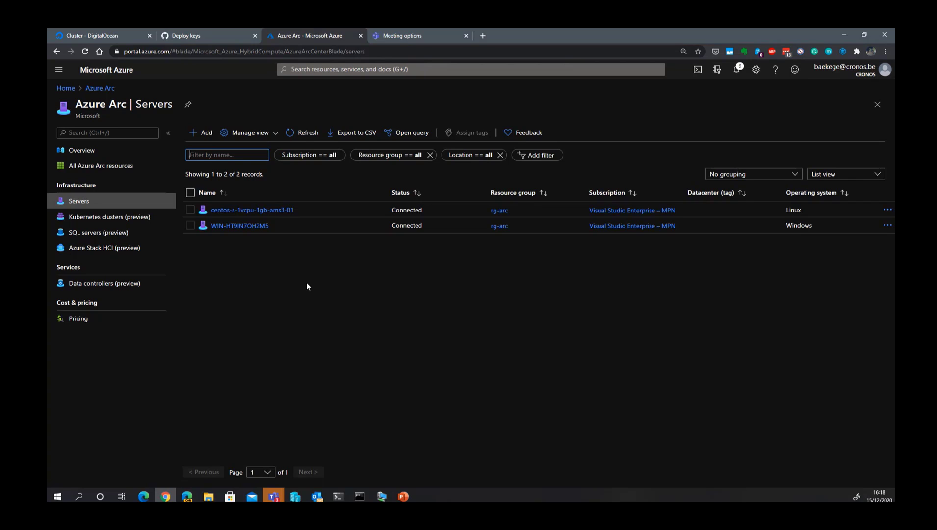
# - Start adding a server with an interactive script and continue past the prerequisites to the resource details
pyautogui.click(205, 133)
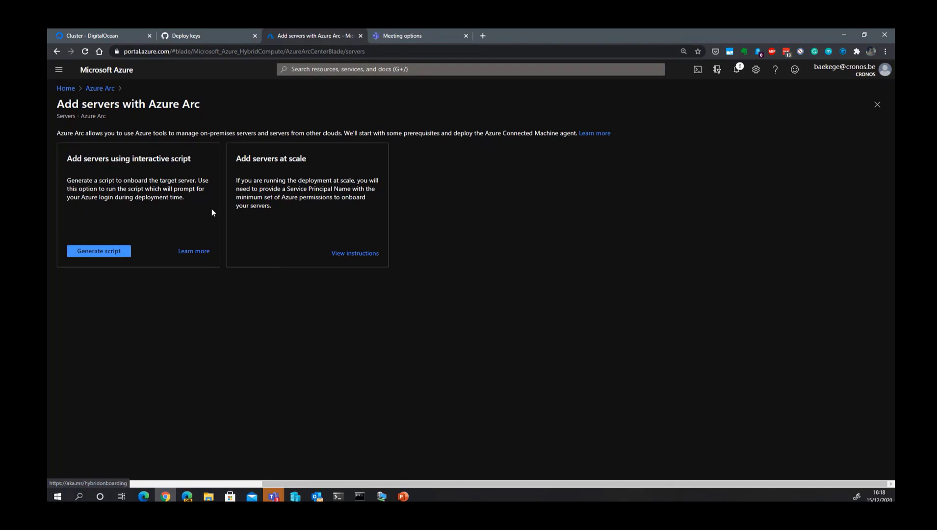
pyautogui.click(98, 251)
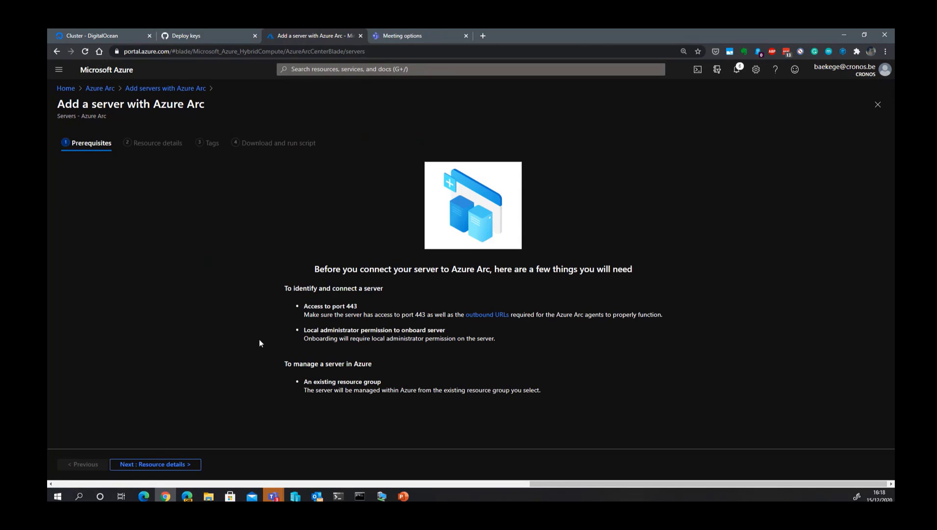
pyautogui.click(169, 466)
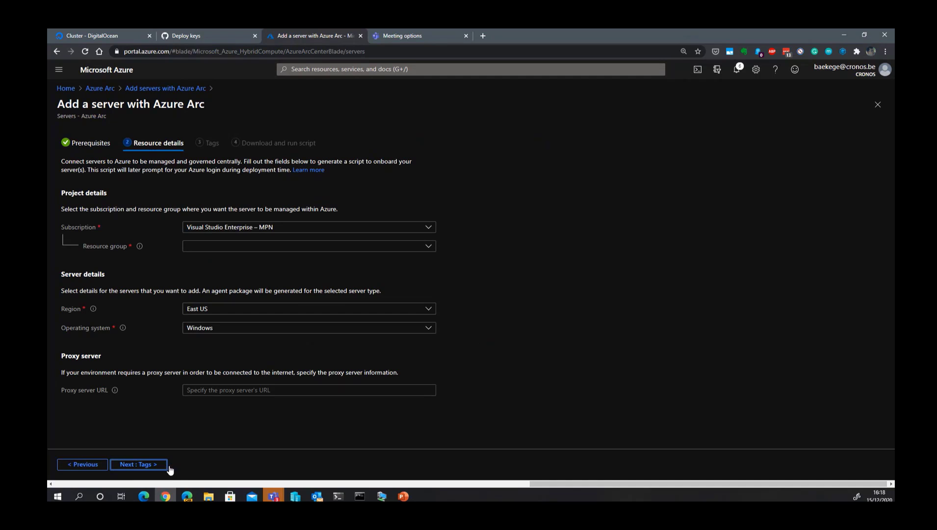
# - Choose the rg-arc resource group, leave all tags blank, and generate the Windows onboarding script
pyautogui.click(225, 247)
pyautogui.write('rg')
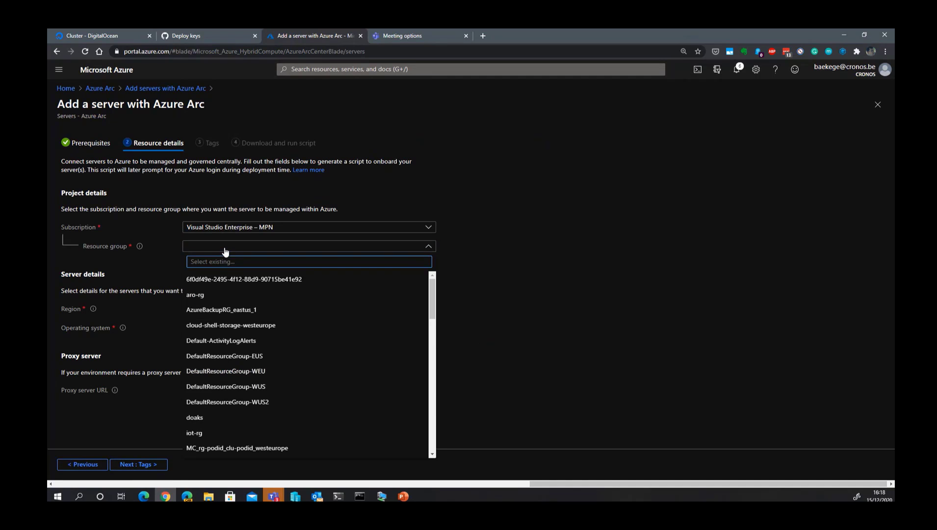
pyautogui.write('-arc')
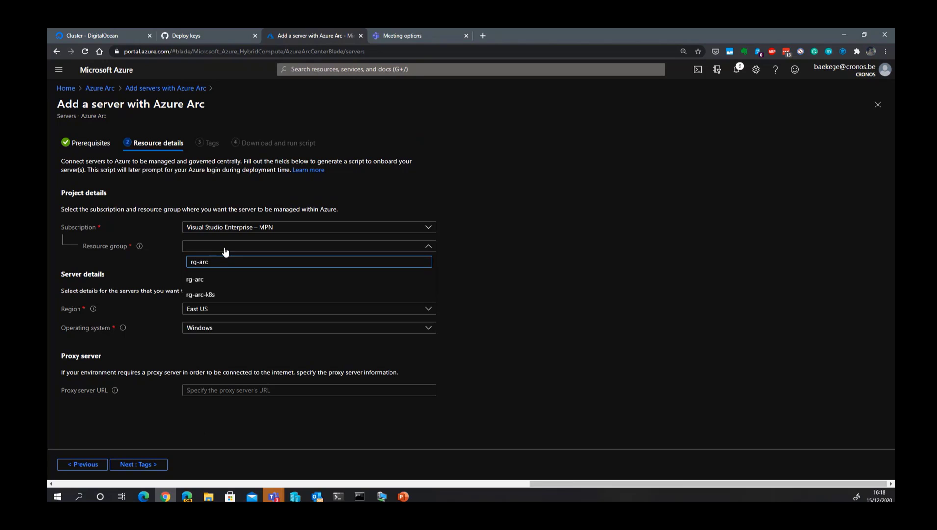
pyautogui.click(224, 280)
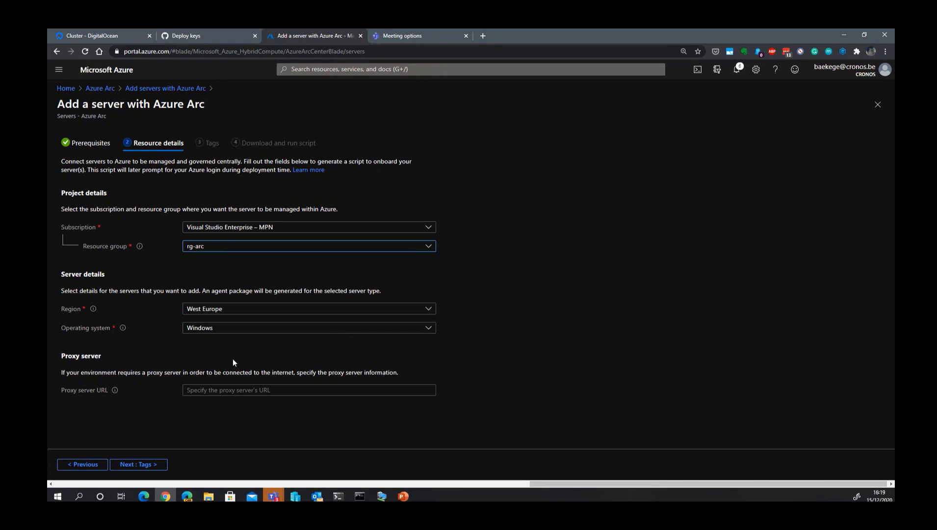
pyautogui.click(163, 468)
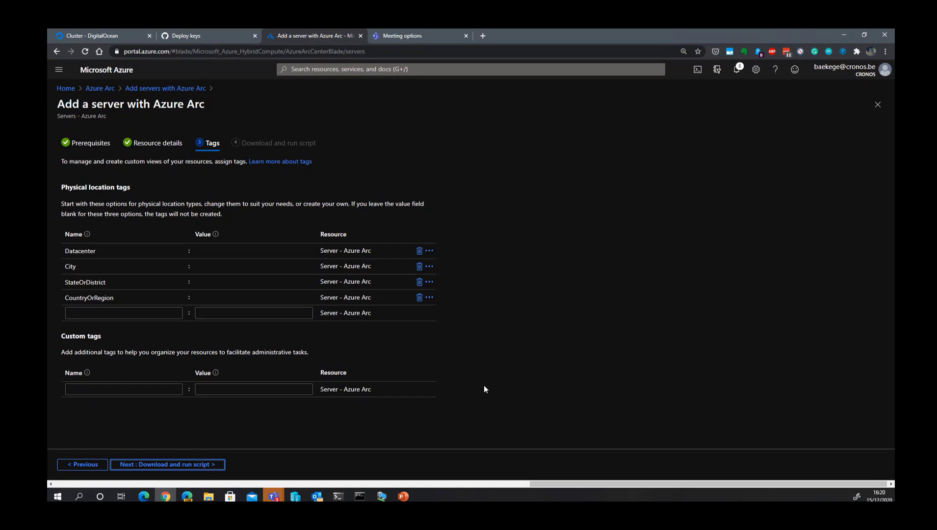
pyautogui.click(182, 466)
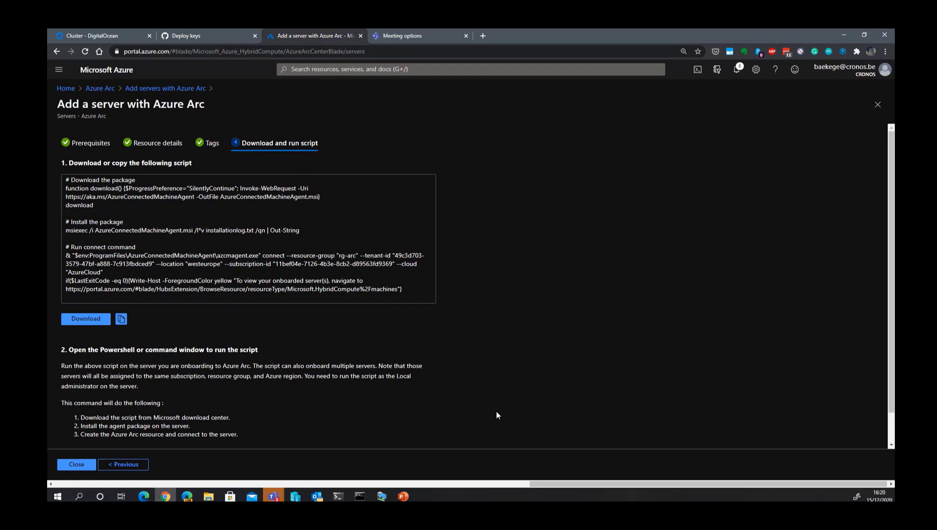
# - Examine the generated script's AzureConnectedMachineAgent package, azcmagent executable and connect command
pyautogui.doubleClick(130, 230)
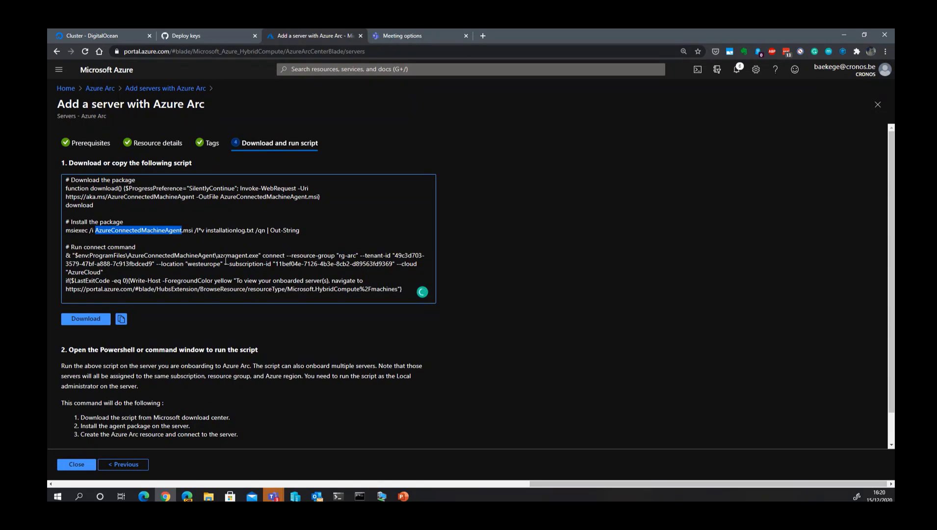
pyautogui.doubleClick(229, 255)
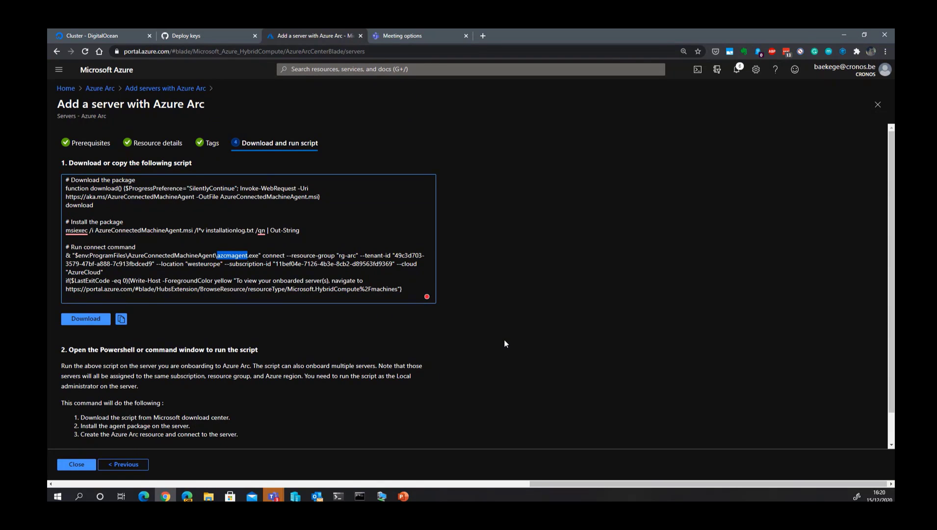
pyautogui.doubleClick(273, 256)
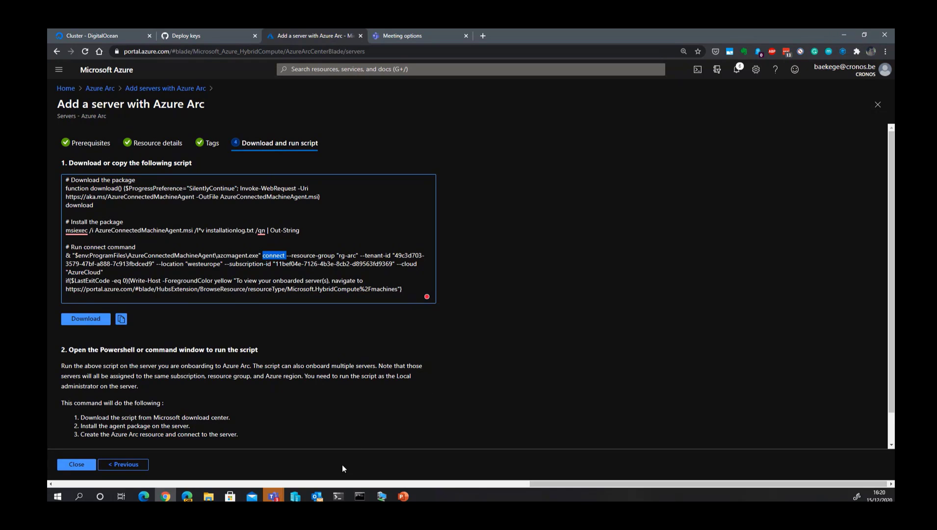
# - Switch to the Virtual Machine Connection window and list the contents of C:\Program Files in PowerShell
pyautogui.click(843, 36)
pyautogui.moveTo(287, 59); pyautogui.dragTo(277, 64)
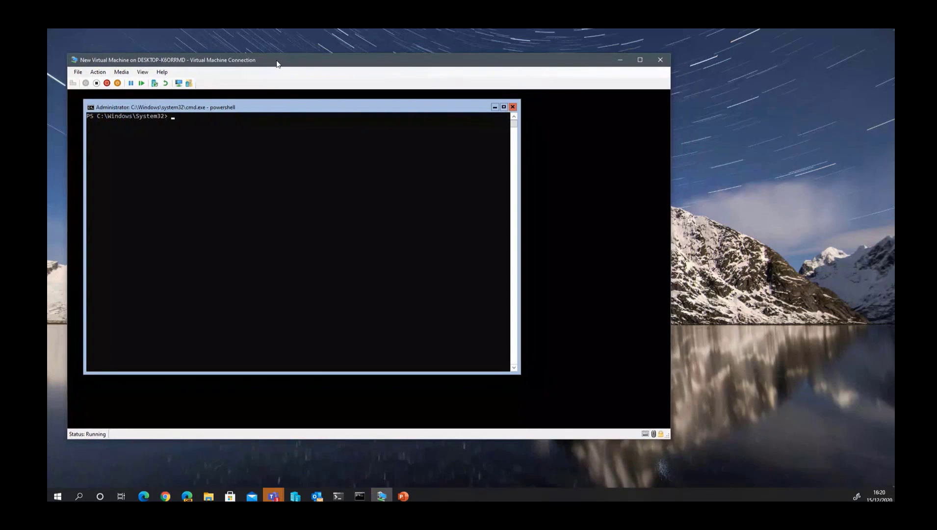
pyautogui.click(289, 173)
pyautogui.write("cd 'C:\\Program Files'")
pyautogui.press('Return')
pyautogui.write('ls')
pyautogui.press('Return')
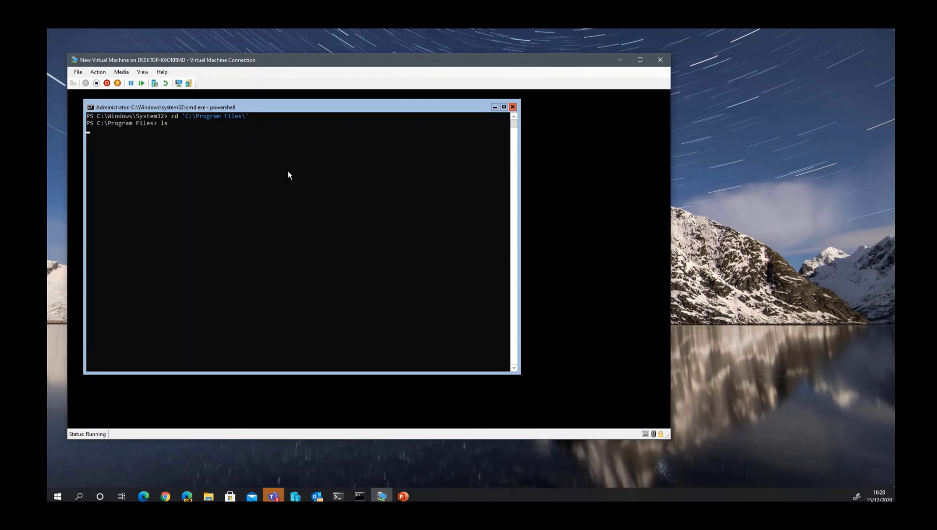
# - Change to the AzureConnectedMachineAgent folder and list its files
pyautogui.write('cd az')
pyautogui.press('Tab')
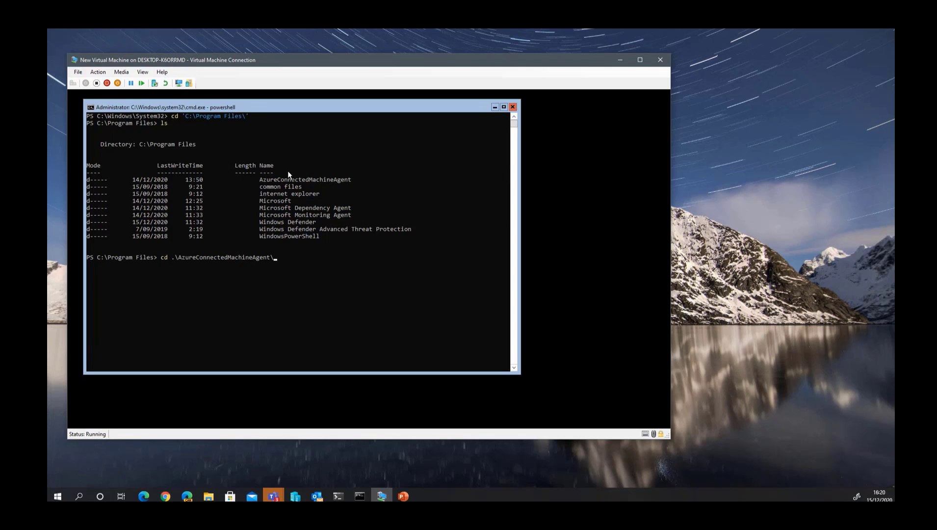
pyautogui.press('Return')
pyautogui.write('ls')
pyautogui.press('Return')
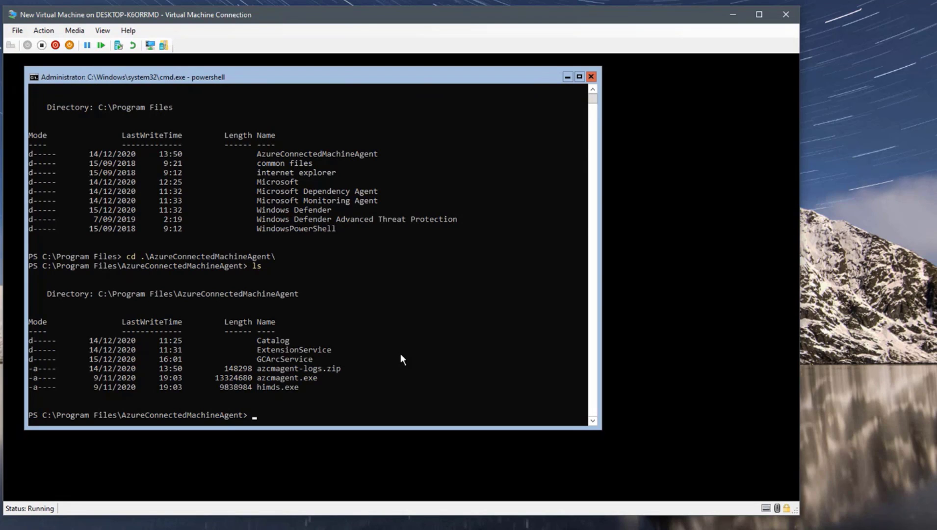
# - Display the azcmagent help and output the agent's details with azcmagent show --json
pyautogui.write('azcmagent')
pyautogui.press('Return')
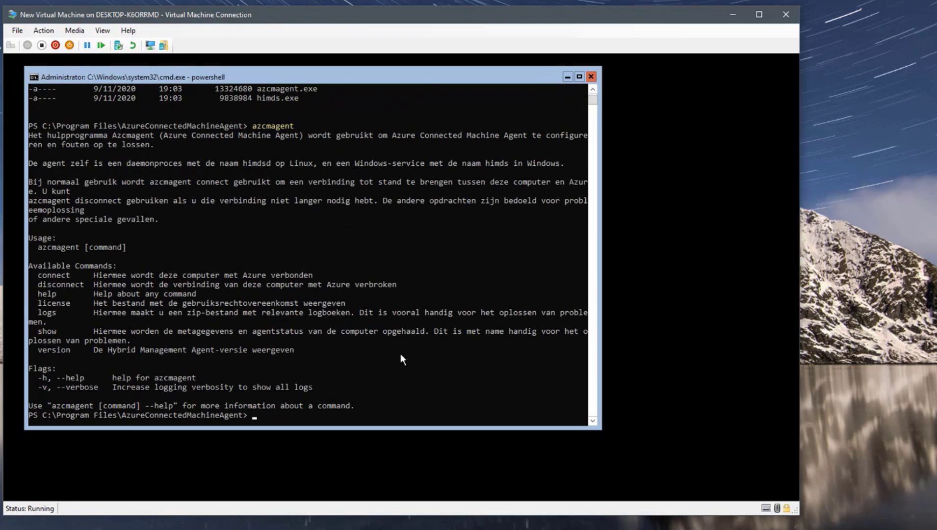
pyautogui.press('Up')
pyautogui.write('show --joso')
pyautogui.press('BackSpace')
pyautogui.press('BackSpace')
pyautogui.press('BackSpace')
pyautogui.write('son')
pyautogui.press('Return')
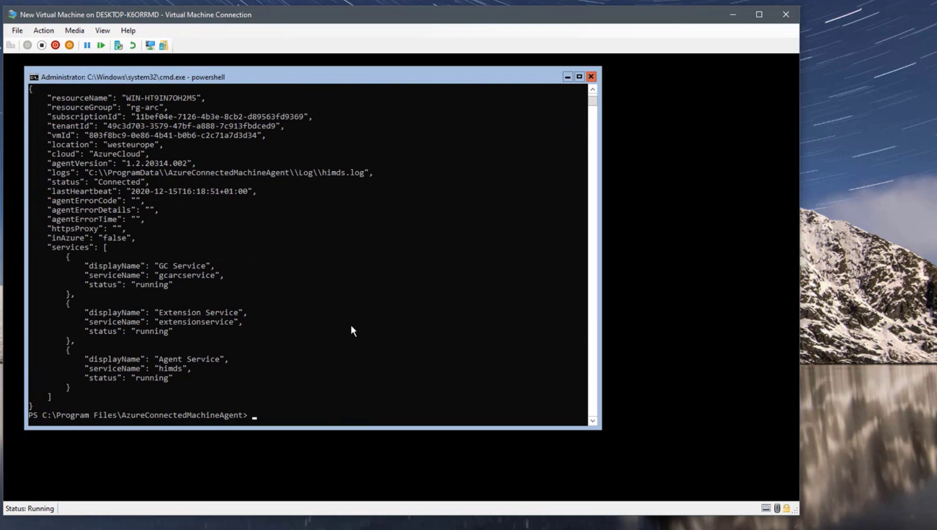
# - Examine the connection status, last heartbeat and services in the agent's JSON output
pyautogui.scroll(2, 183, 257)
pyautogui.doubleClick(109, 240)
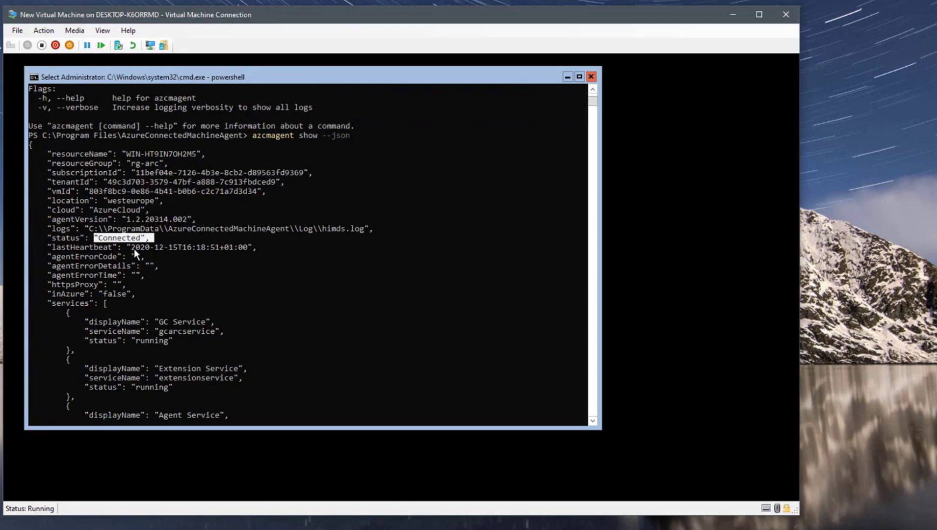
pyautogui.moveTo(134, 249); pyautogui.dragTo(233, 252)
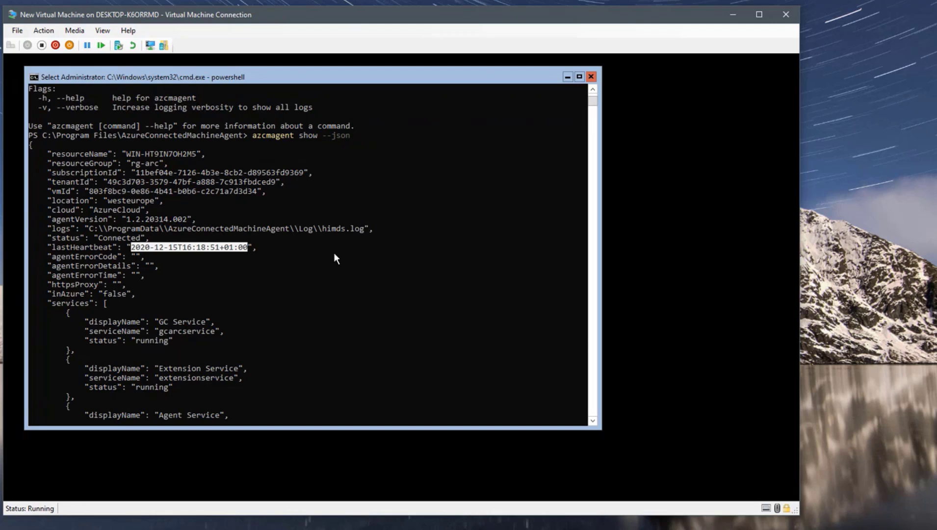
pyautogui.scroll(-3, 434, 312)
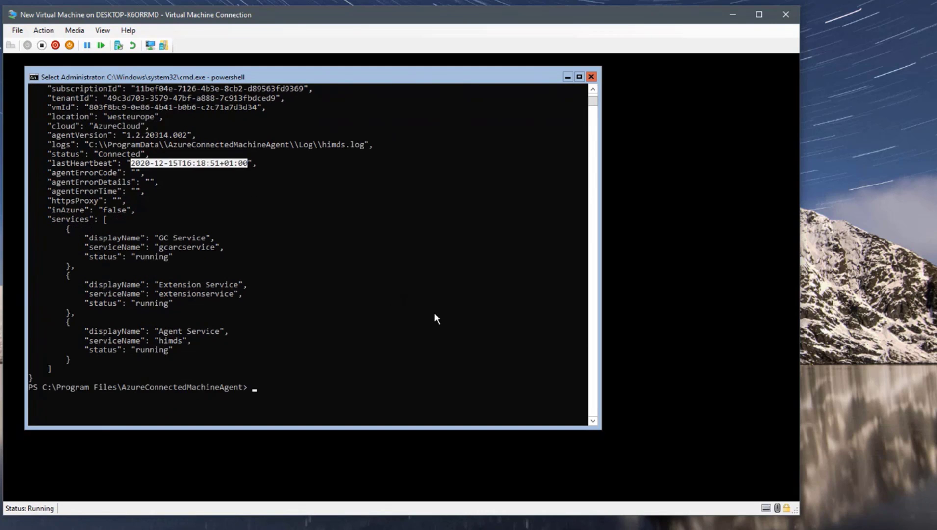
# - Change the directory to C:\Windows\system32 and clear the terminal
pyautogui.write('cd')
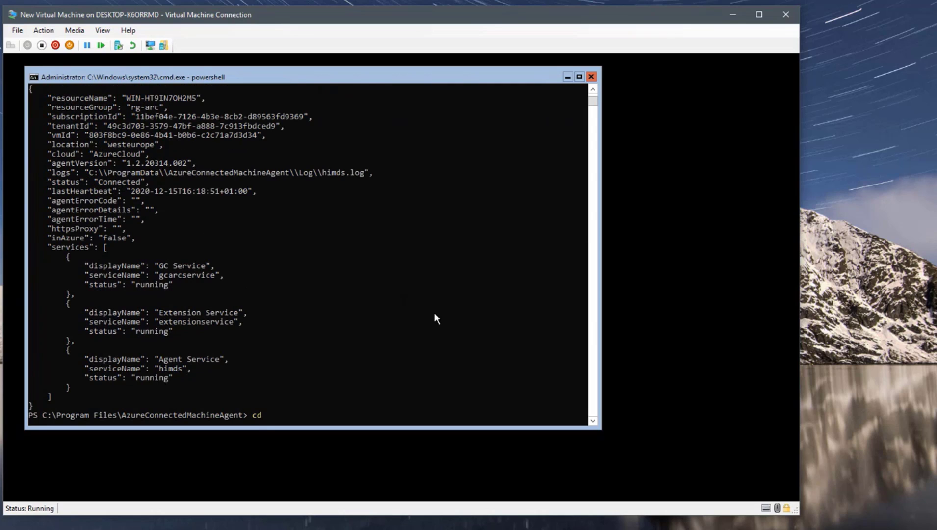
pyautogui.write(' \\w')
pyautogui.press('Tab')
pyautogui.press('Return')
pyautogui.write('cd syst')
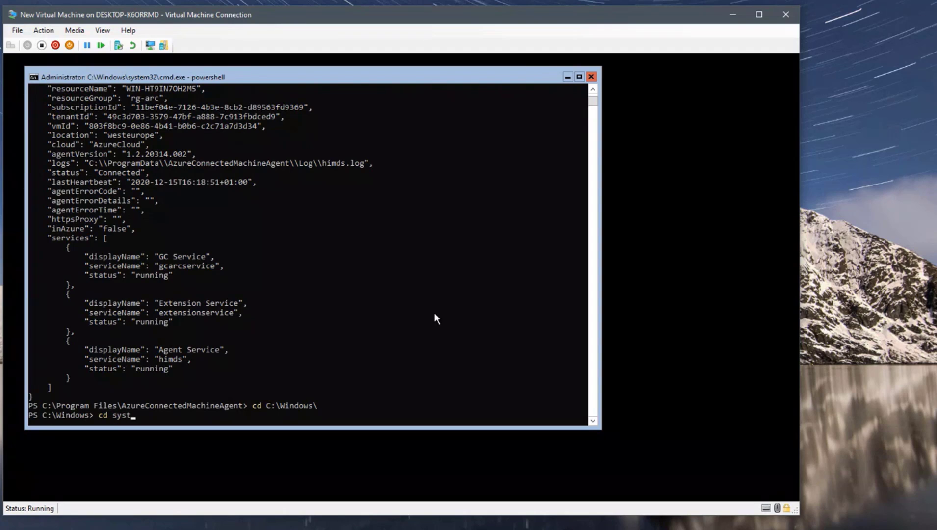
pyautogui.write('em32')
pyautogui.press('Return')
pyautogui.write('clear')
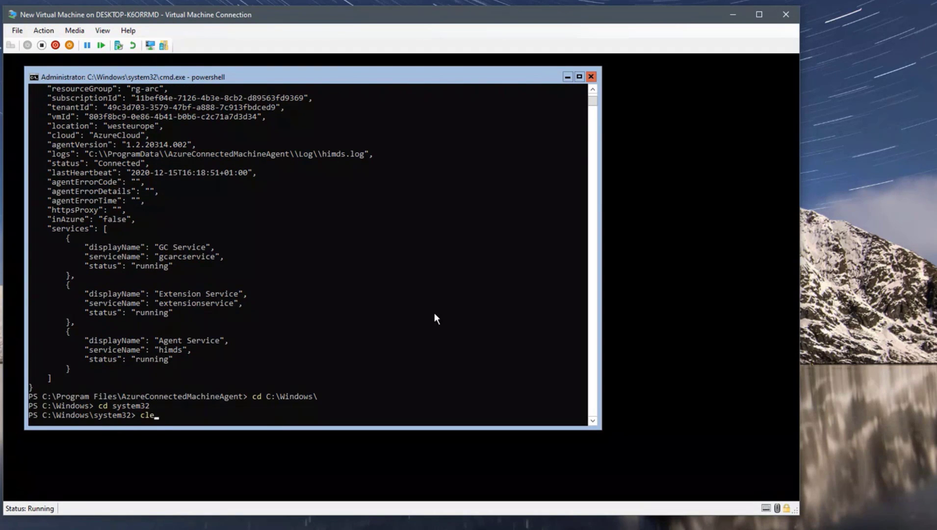
pyautogui.press('Return')
# - Enter a cat command for the file whose name starts with "msi." in the system32 folder
pyautogui.write('c')
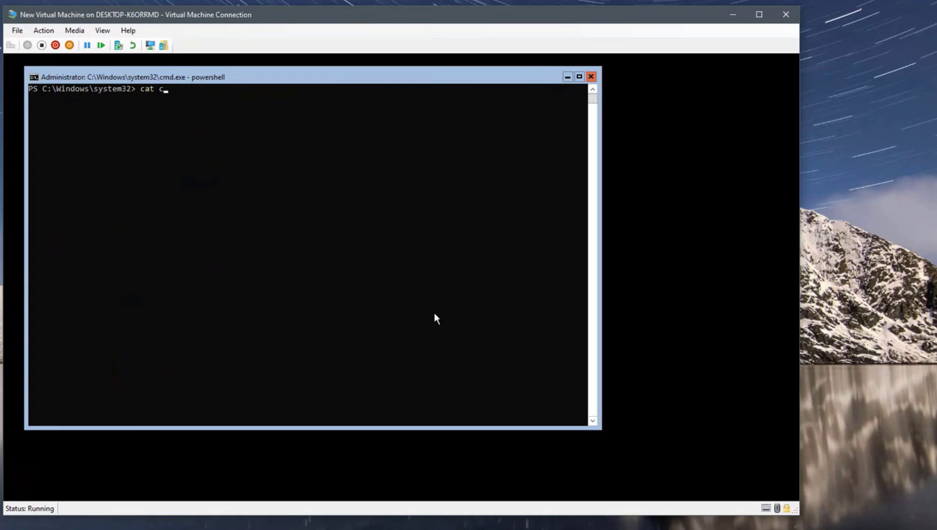
pyautogui.press('BackSpace')
pyautogui.write('msi.')
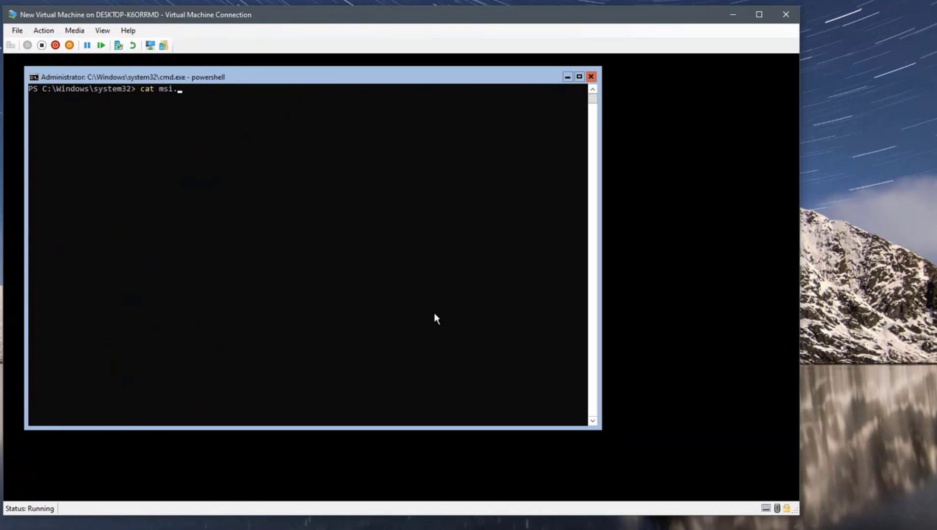
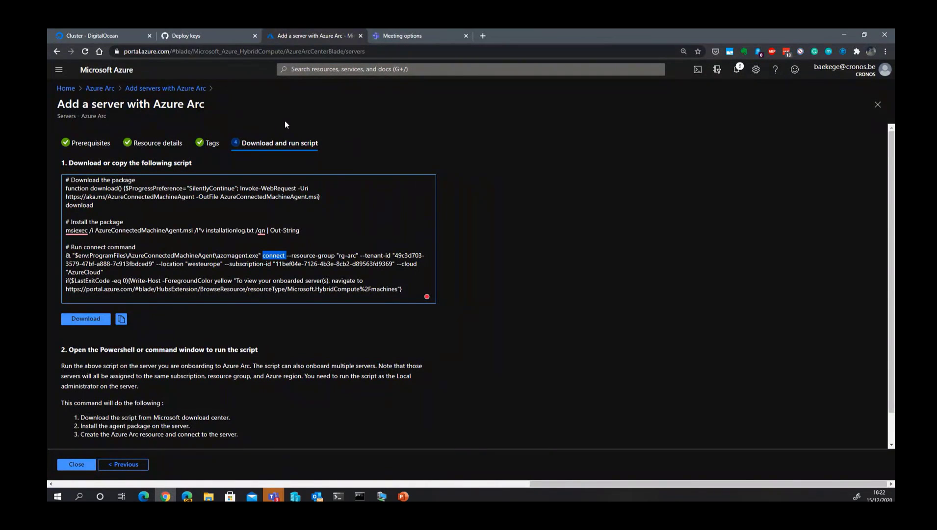
# - Return to the Azure portal home and open Access control (IAM) for the Visual Studio Enterprise – MPN subscription
pyautogui.click(66, 89)
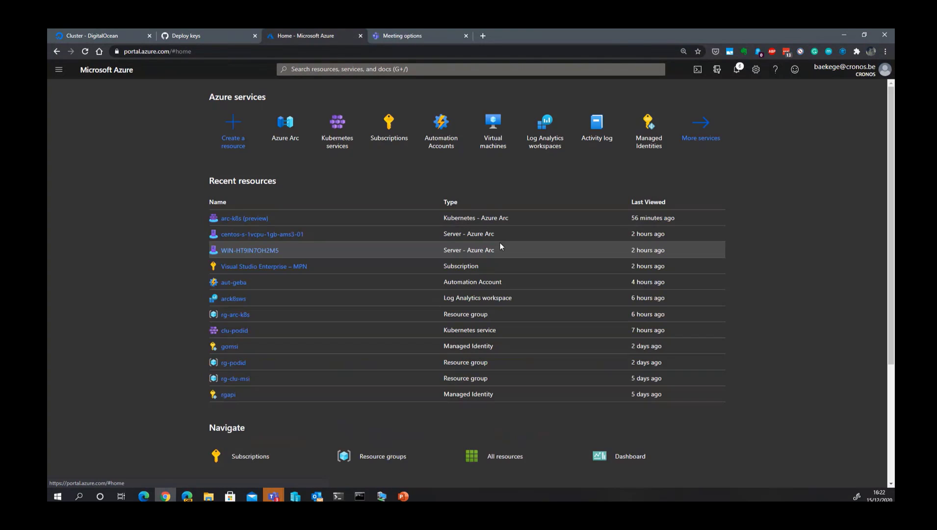
pyautogui.click(395, 130)
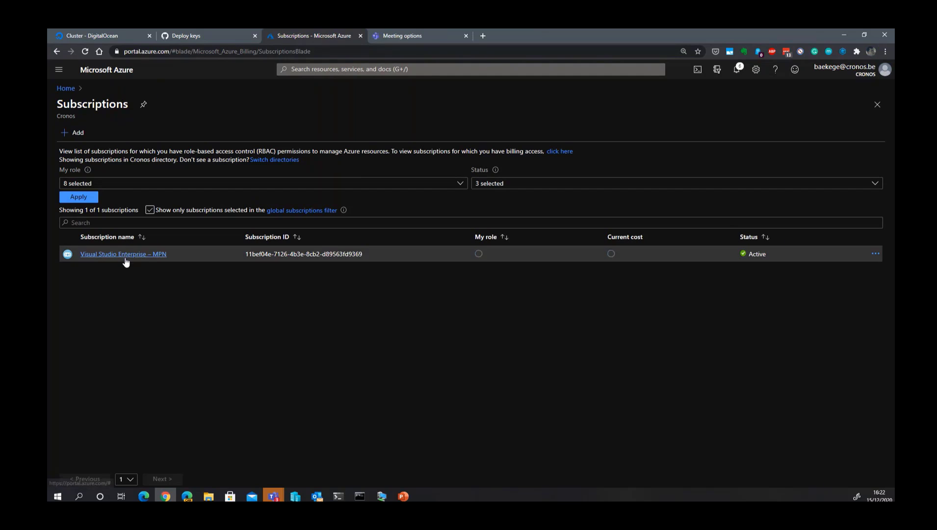
pyautogui.click(126, 256)
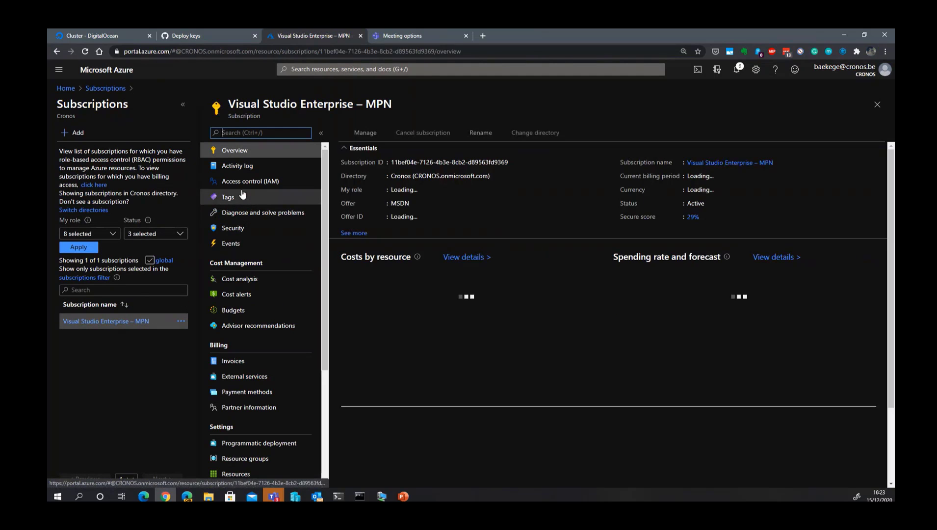
pyautogui.click(243, 182)
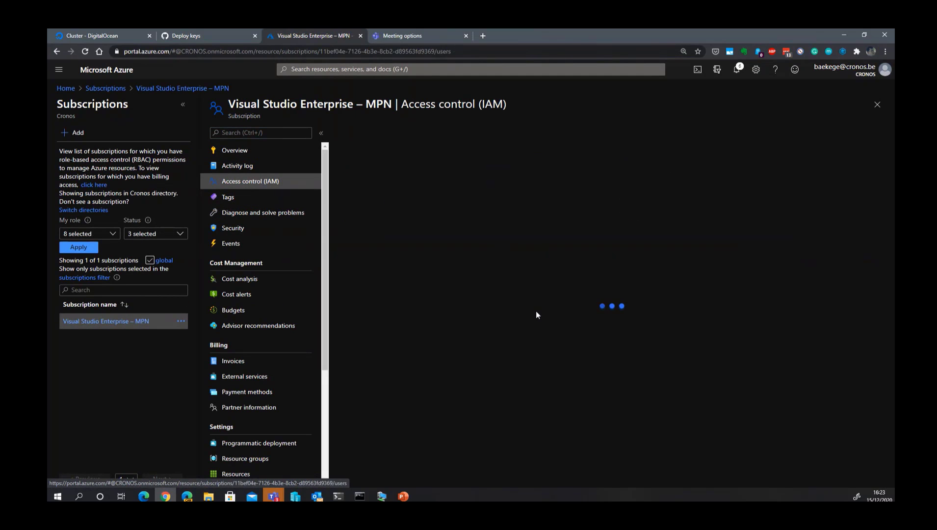
# - Start a new role assignment on the subscription and search for members matching "win"
pyautogui.click(355, 132)
pyautogui.click(357, 149)
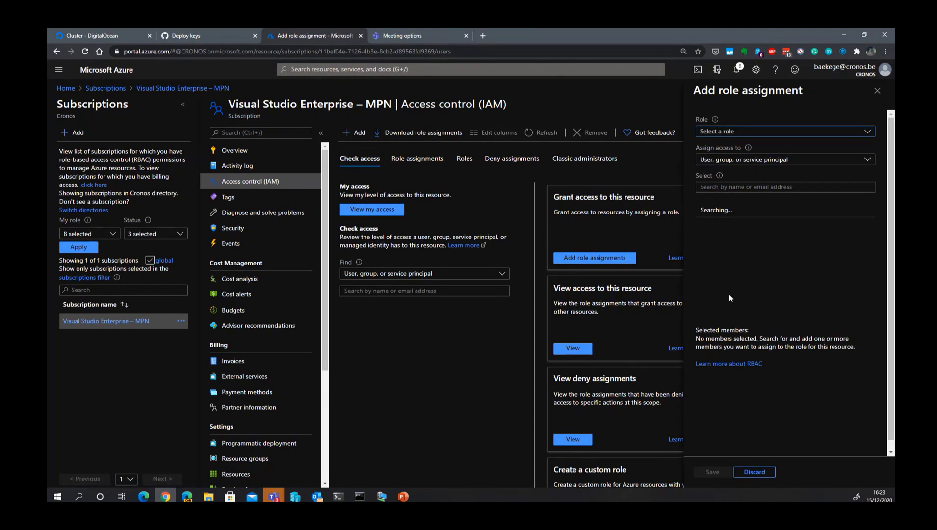
pyautogui.click(734, 187)
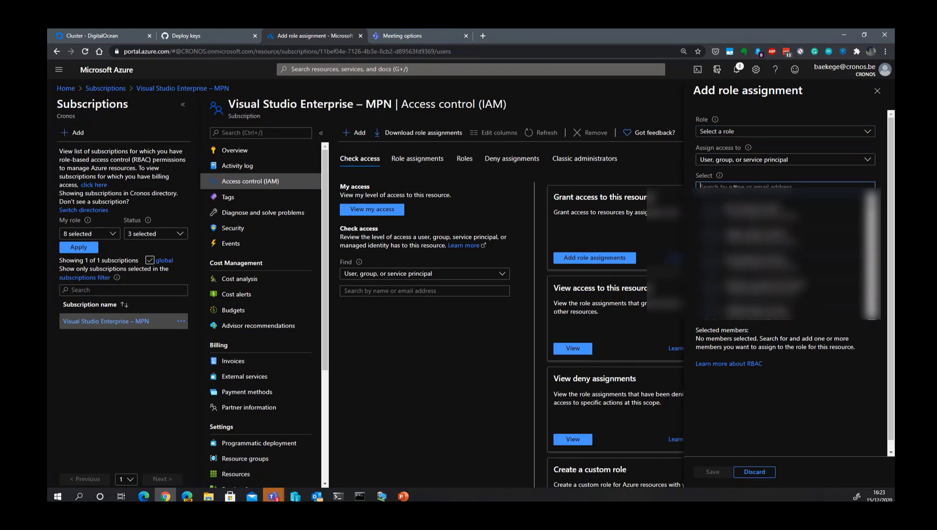
pyautogui.write('win')
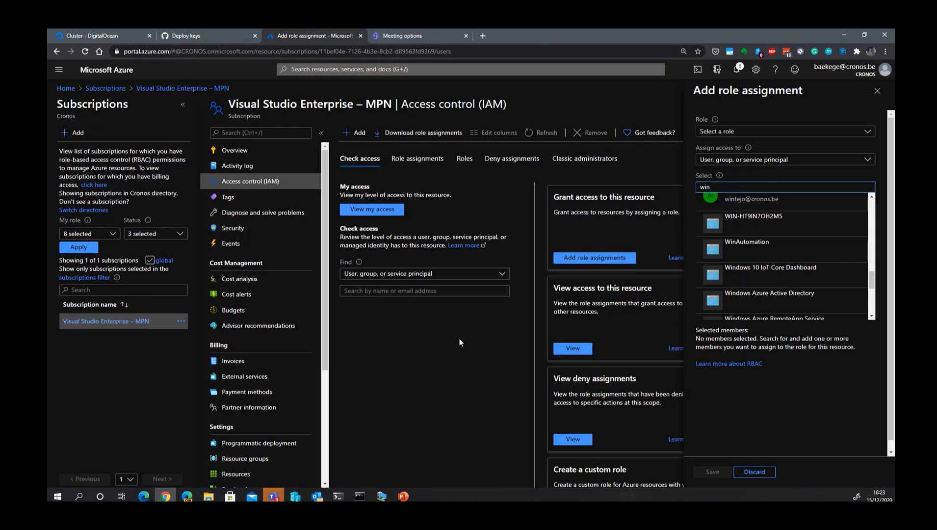
# - Switch to the virtual machine window and clear its PowerShell terminal
pyautogui.click(467, 377)
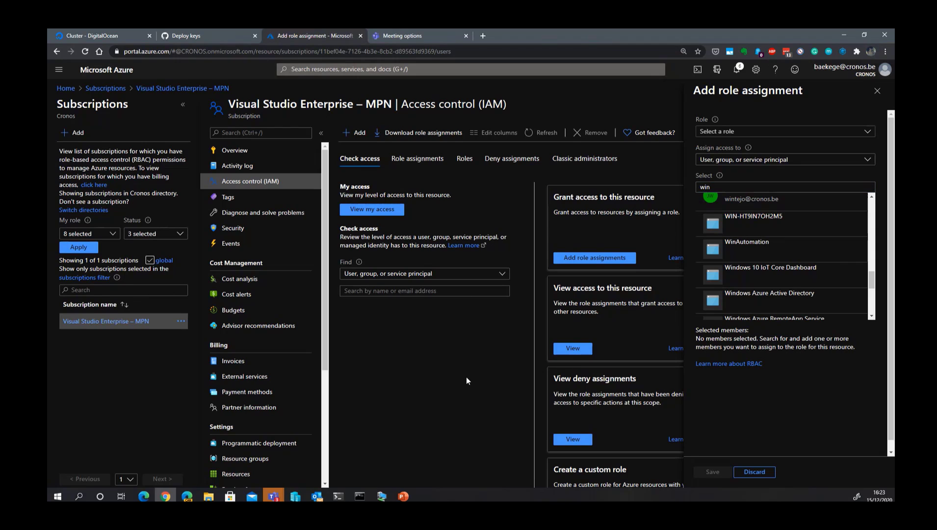
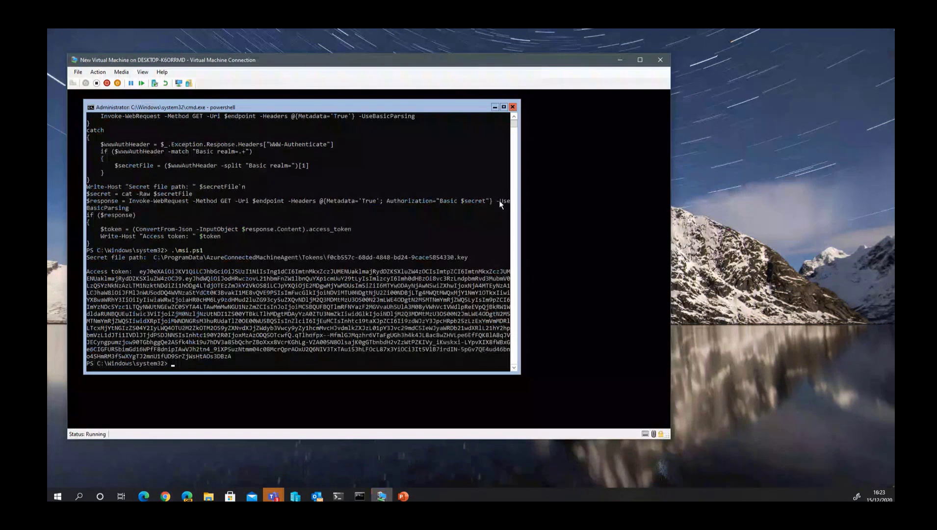
pyautogui.moveTo(411, 112); pyautogui.dragTo(408, 112)
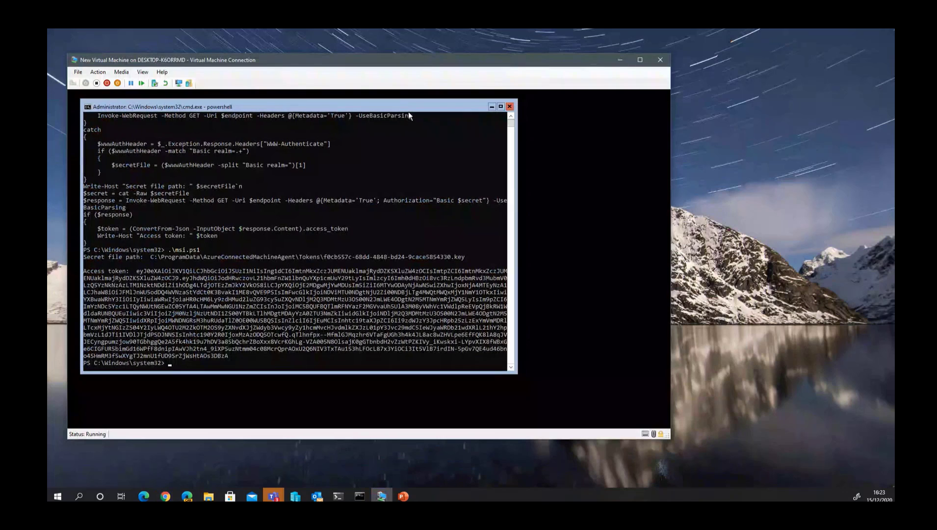
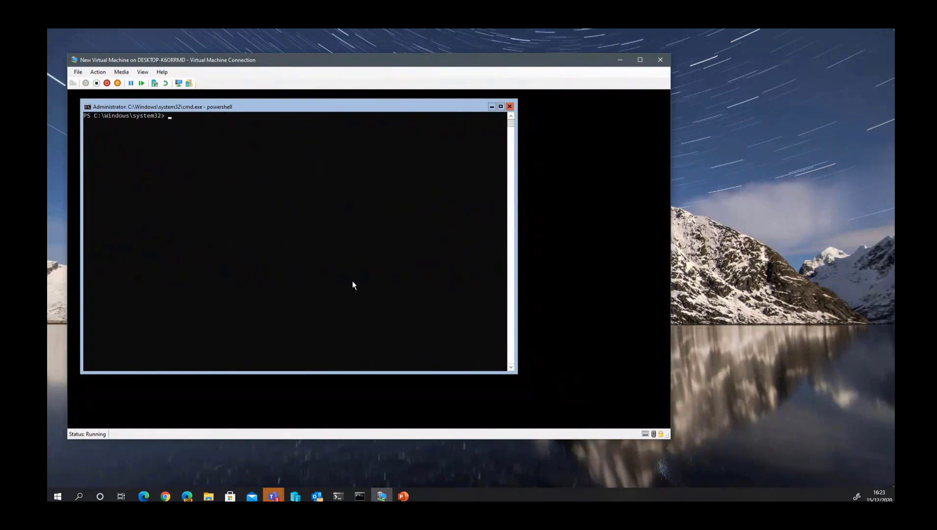
# - Return to the Azure portal in the browser and open the server WIN-HT9IN7OH2M5 from the Azure Arc servers list
pyautogui.click(171, 496)
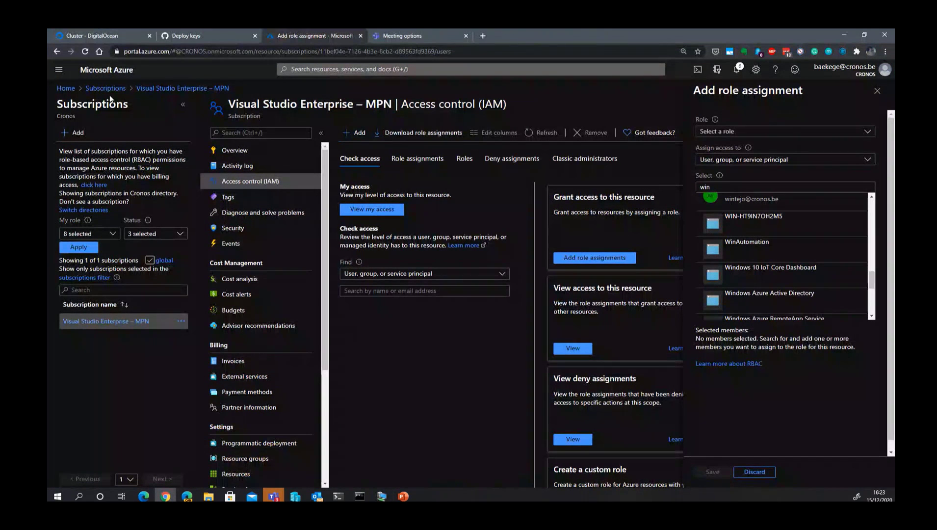
pyautogui.click(315, 70)
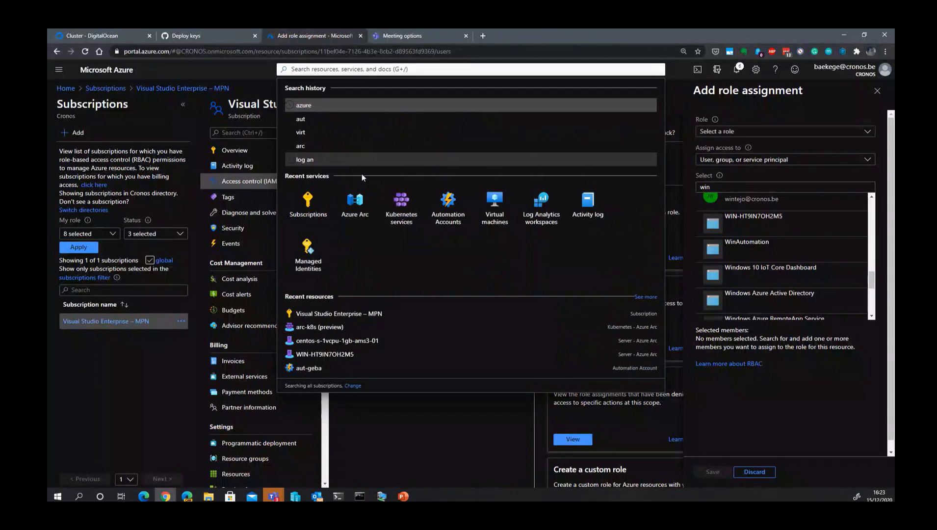
pyautogui.click(357, 203)
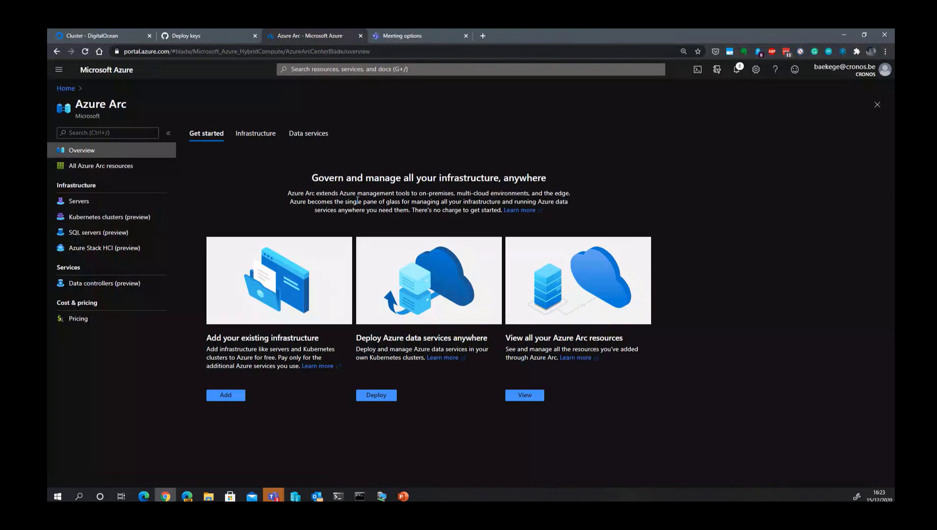
pyautogui.click(86, 201)
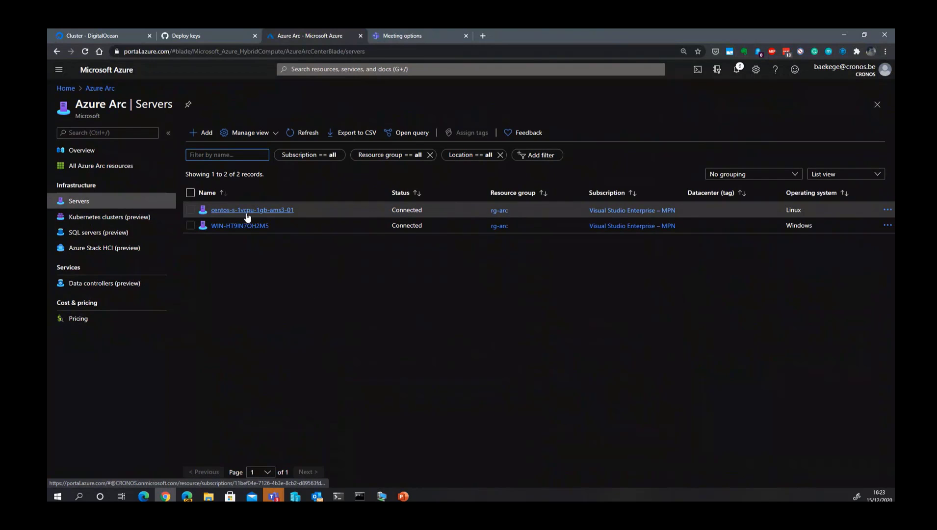
pyautogui.click(245, 227)
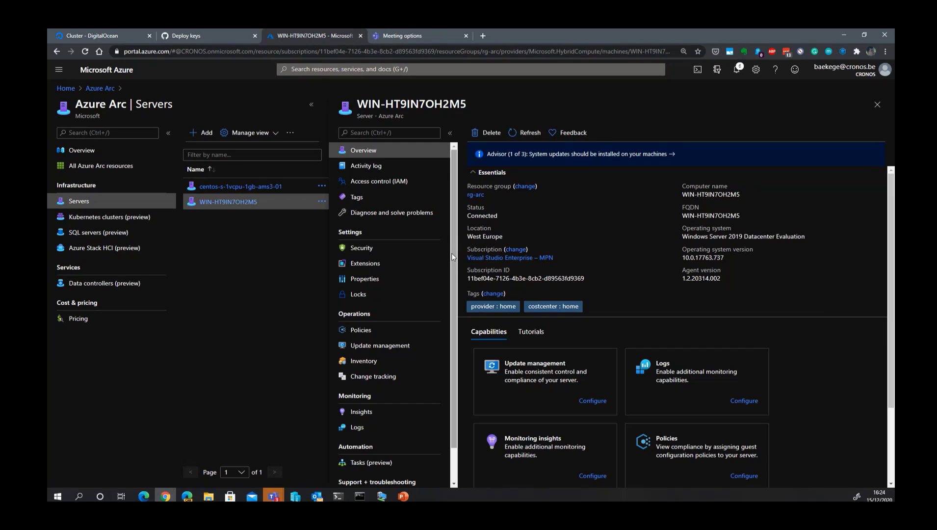
# - Examine the server's Insights, covering the port 443 connection on the dependency map and the performance charts
pyautogui.moveTo(452, 253); pyautogui.dragTo(452, 256)
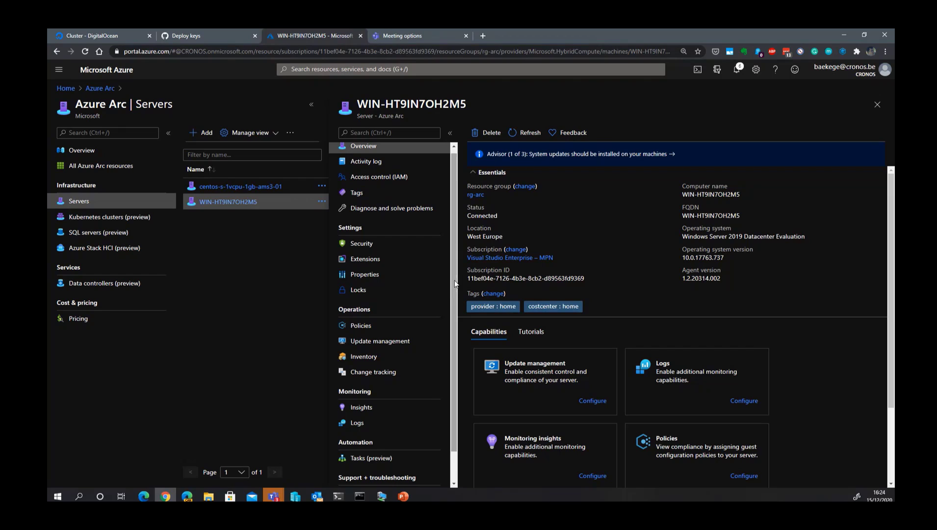
pyautogui.moveTo(455, 283); pyautogui.dragTo(456, 297)
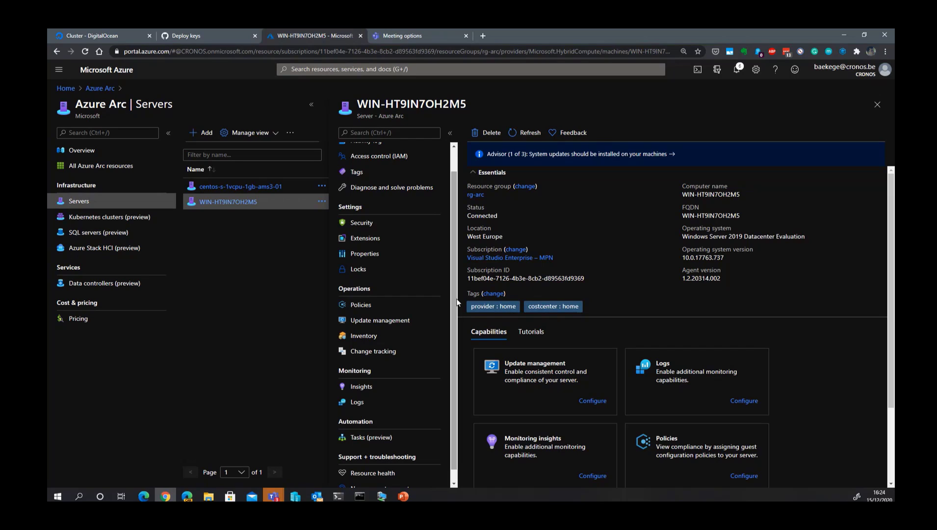
pyautogui.click(367, 392)
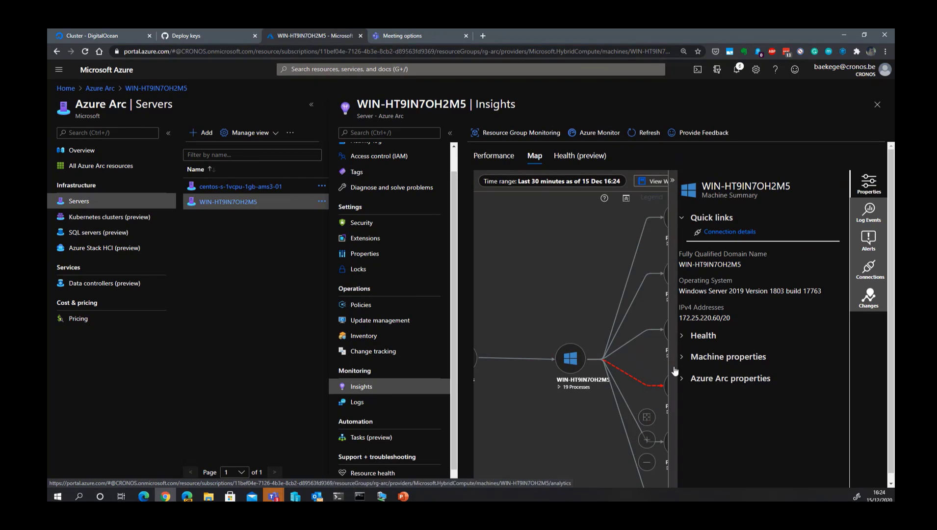
pyautogui.click(672, 180)
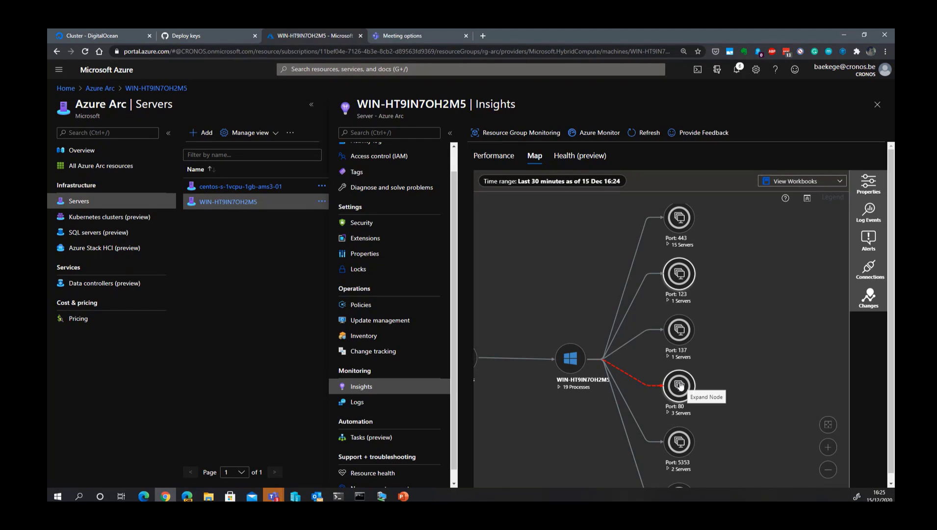
pyautogui.click(638, 247)
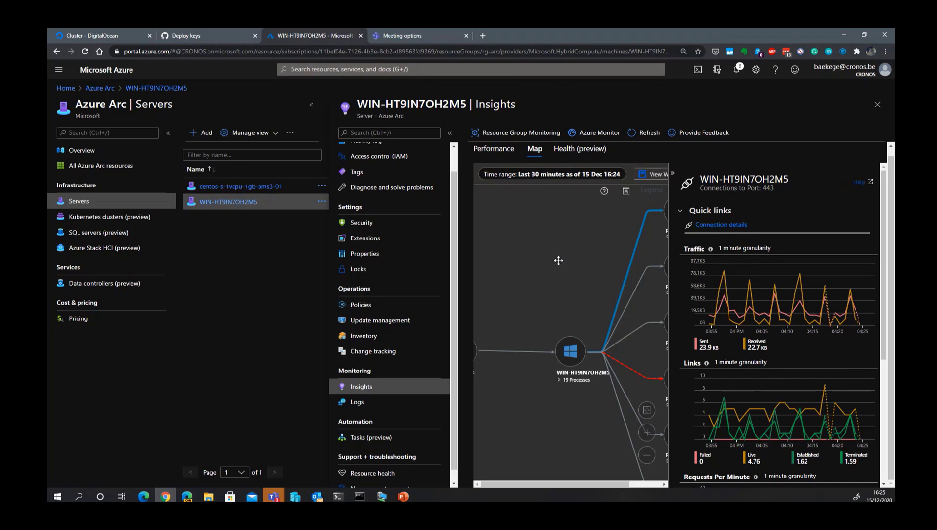
pyautogui.click(494, 148)
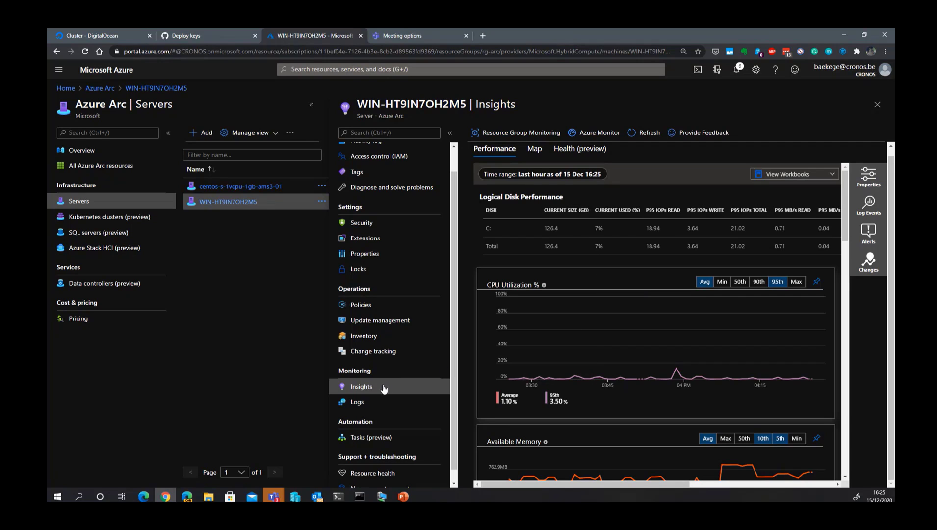
# - Review the extensions, update management, inventory and change tracking pages of the Windows server
pyautogui.click(365, 238)
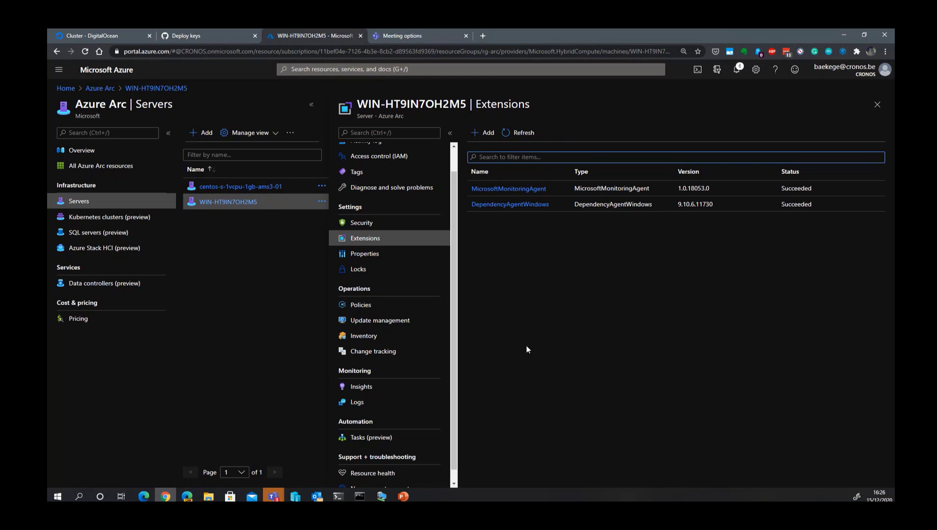
pyautogui.click(391, 323)
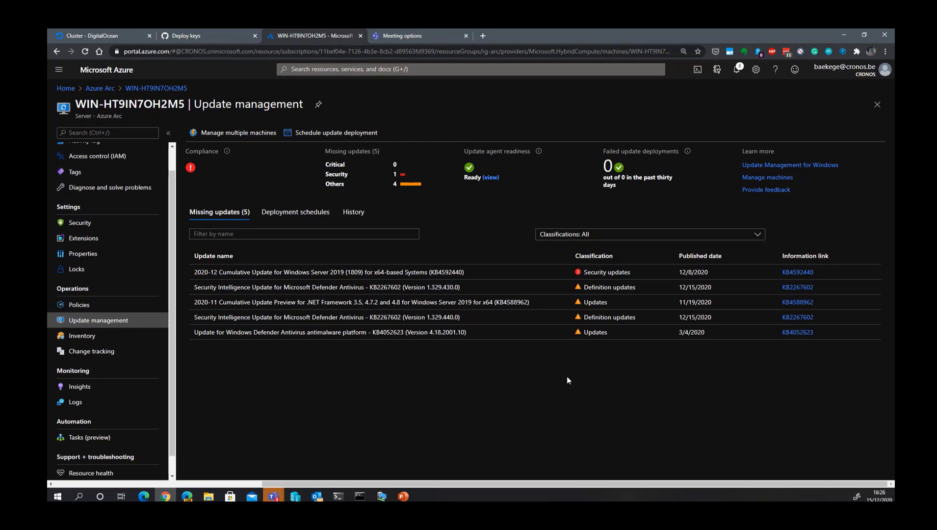
pyautogui.click(86, 338)
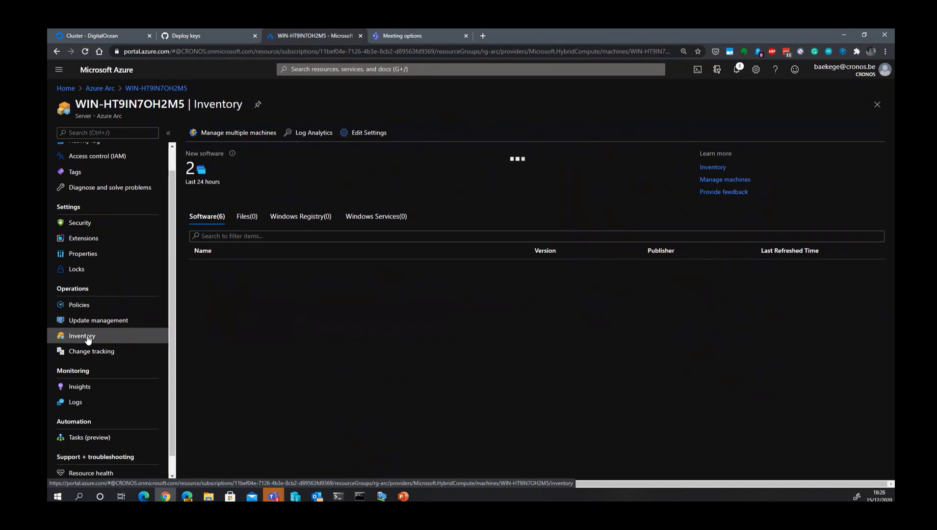
pyautogui.click(91, 353)
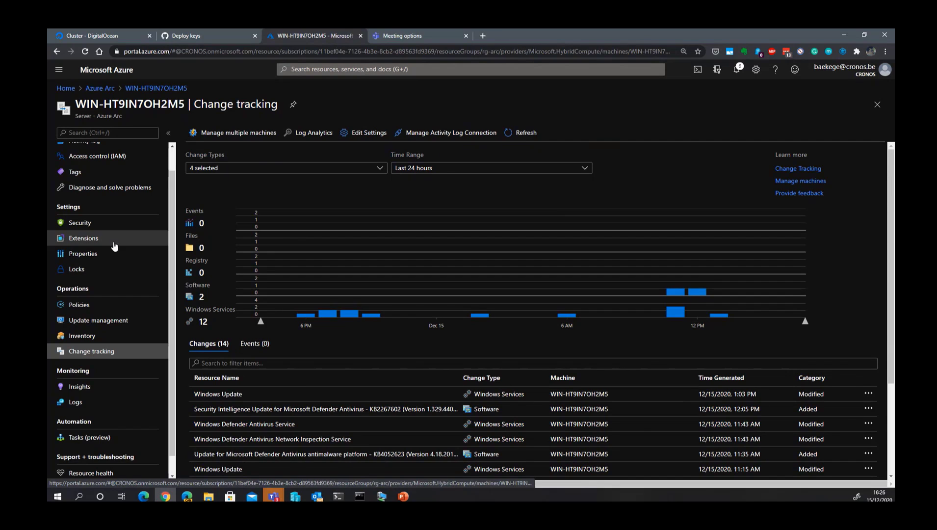
# - Examine the security recommendations and alerts of WIN-HT9IN7OH2M5 and centos-s-1vcpu-1gb-ams3-01
pyautogui.click(102, 228)
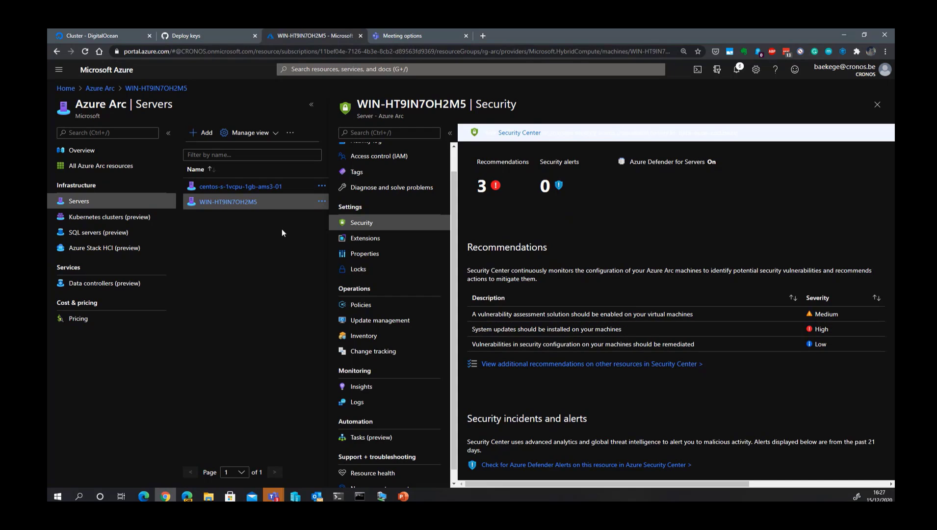
pyautogui.click(248, 189)
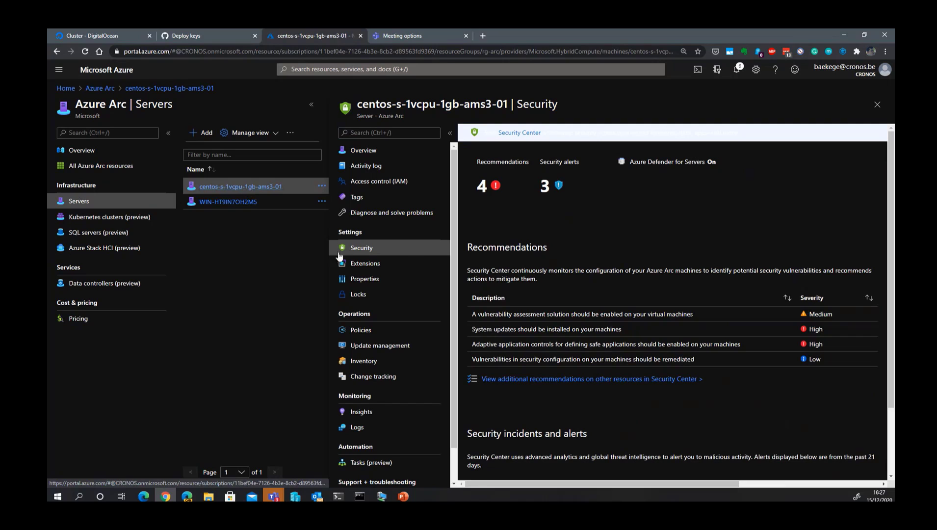
pyautogui.scroll(-2, 604, 394)
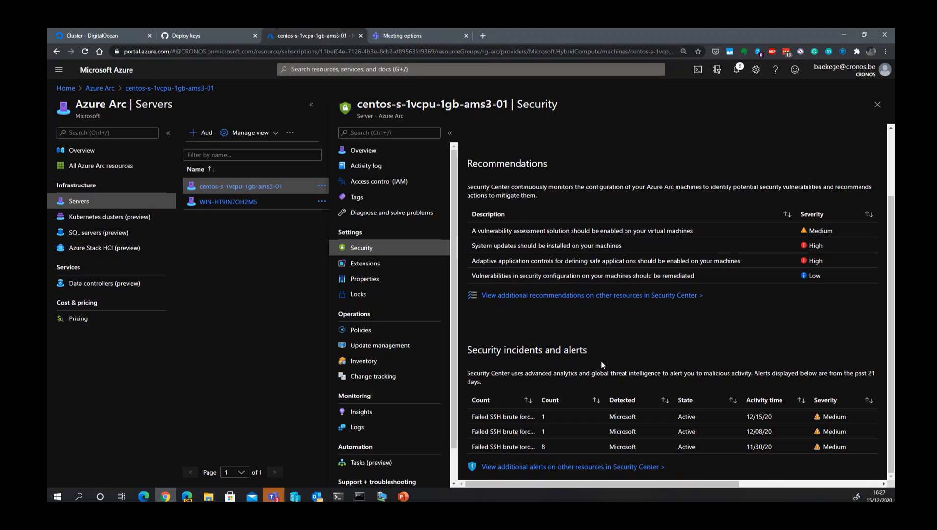
pyautogui.scroll(3, 608, 361)
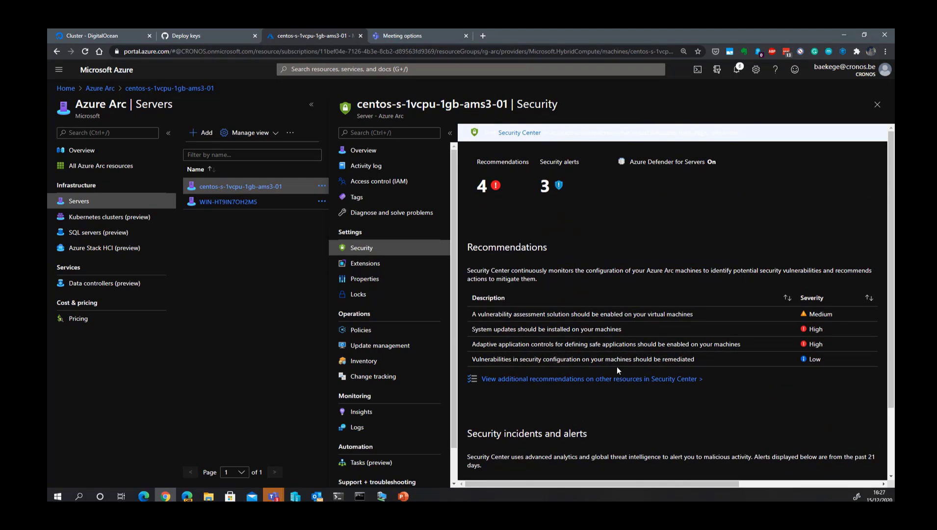
# - Compare the policy compliance of the CentOS and Windows servers, widening the policy name column to read the Windows policies
pyautogui.click(394, 336)
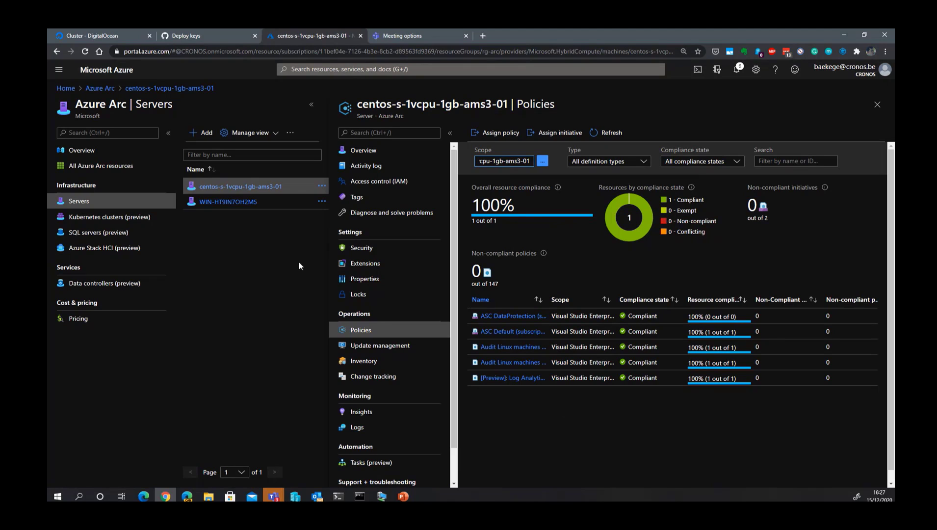
pyautogui.click(228, 202)
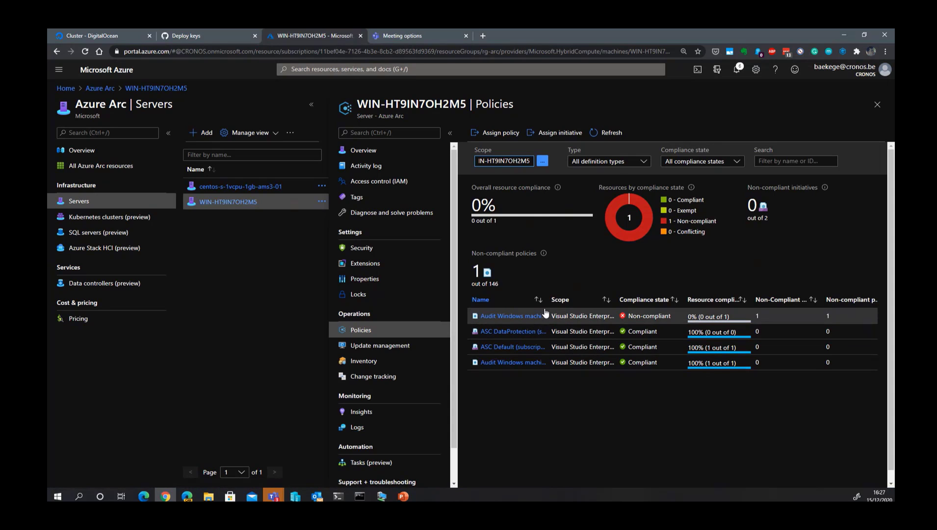
pyautogui.moveTo(580, 305); pyautogui.dragTo(620, 305)
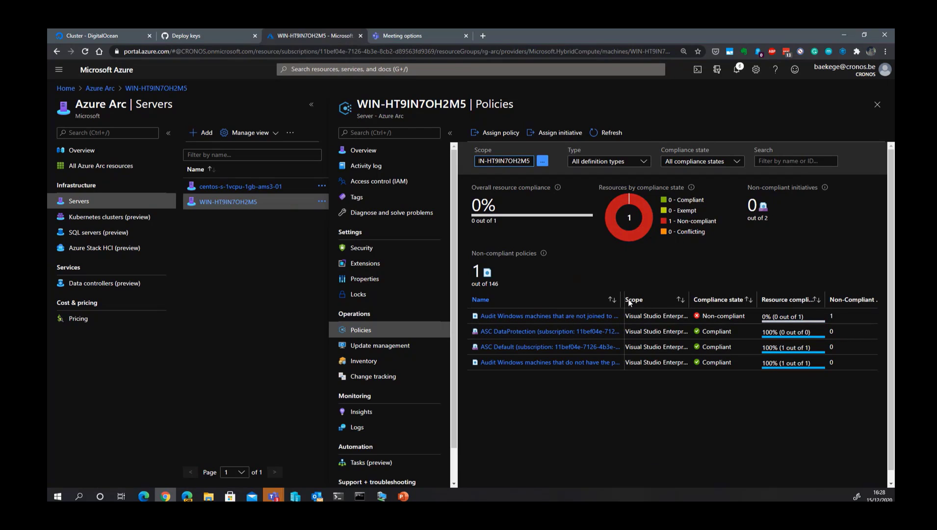
pyautogui.moveTo(627, 301); pyautogui.dragTo(685, 302)
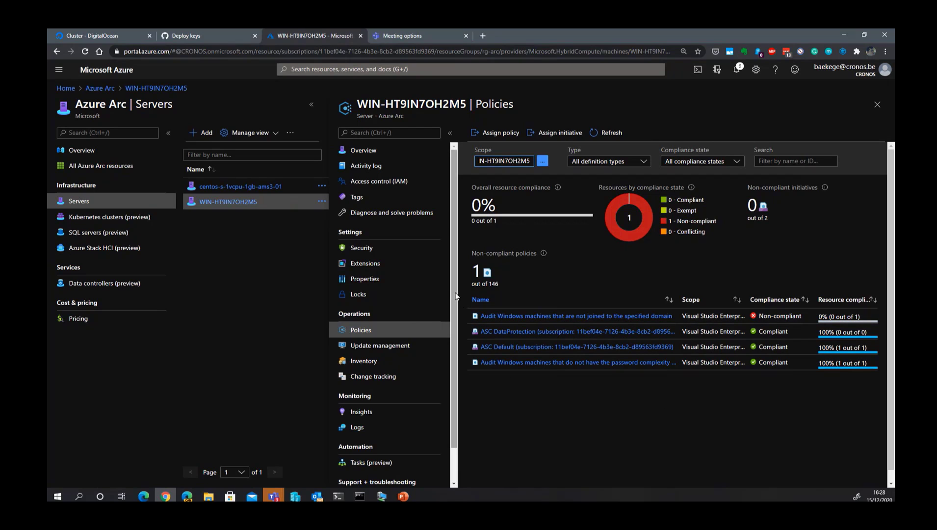
pyautogui.scroll(-1, 451, 289)
pyautogui.scroll(1, 444, 268)
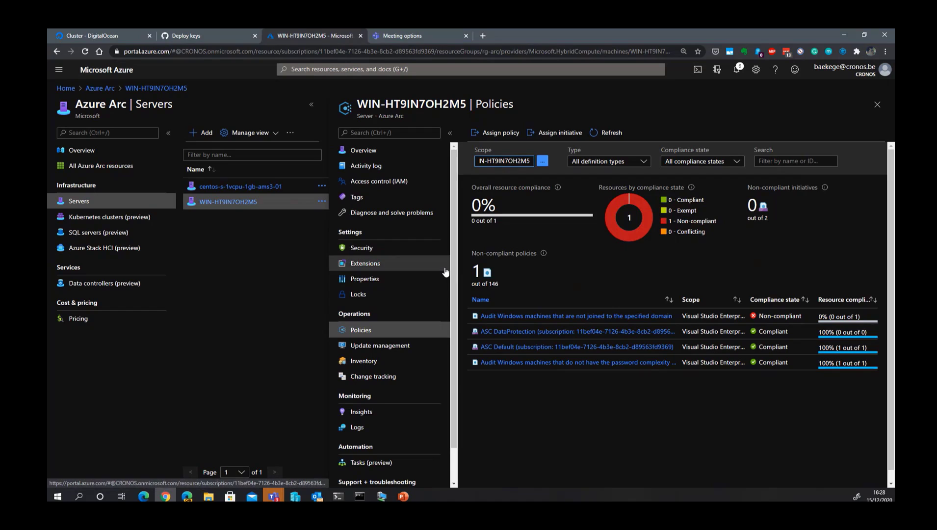
pyautogui.click(247, 190)
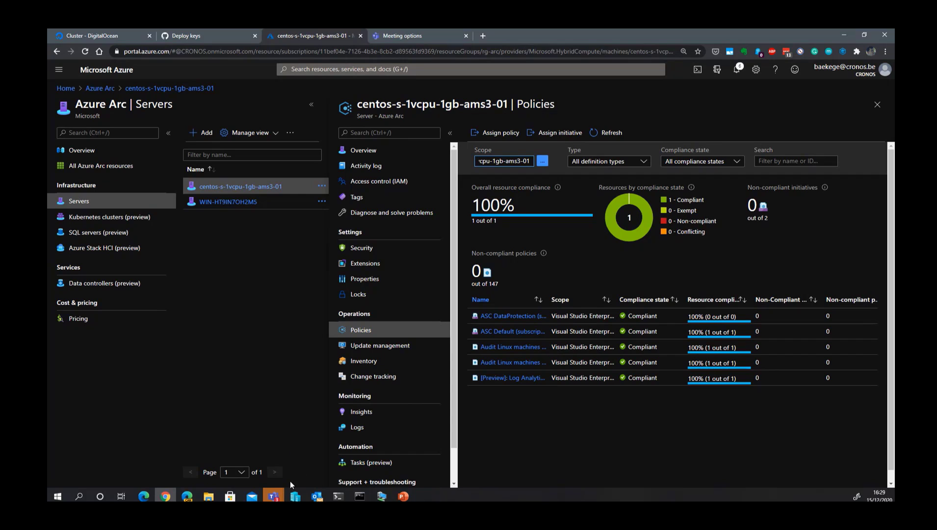
# - Switch to PowerPoint, start the slide show from slide 10 and advance to the Azure Arc enabled Kubernetes slide
pyautogui.click(403, 496)
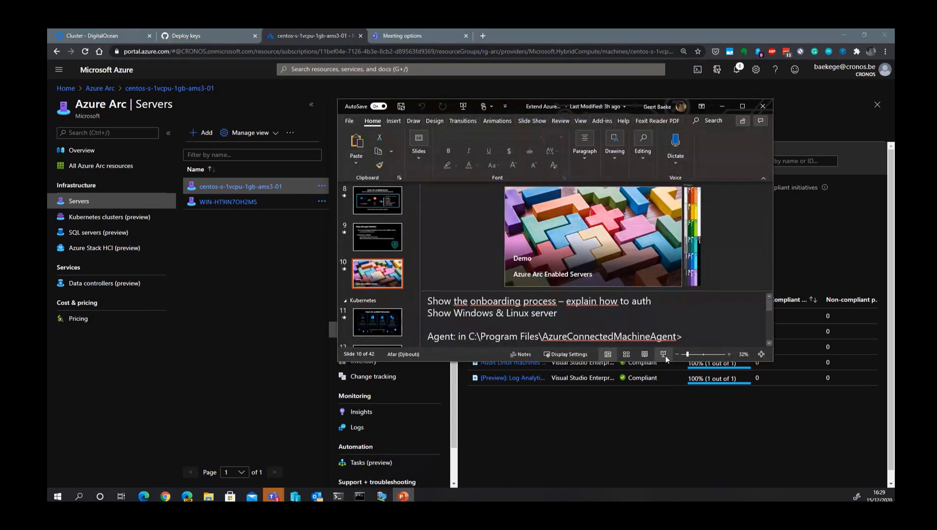
pyautogui.click(664, 354)
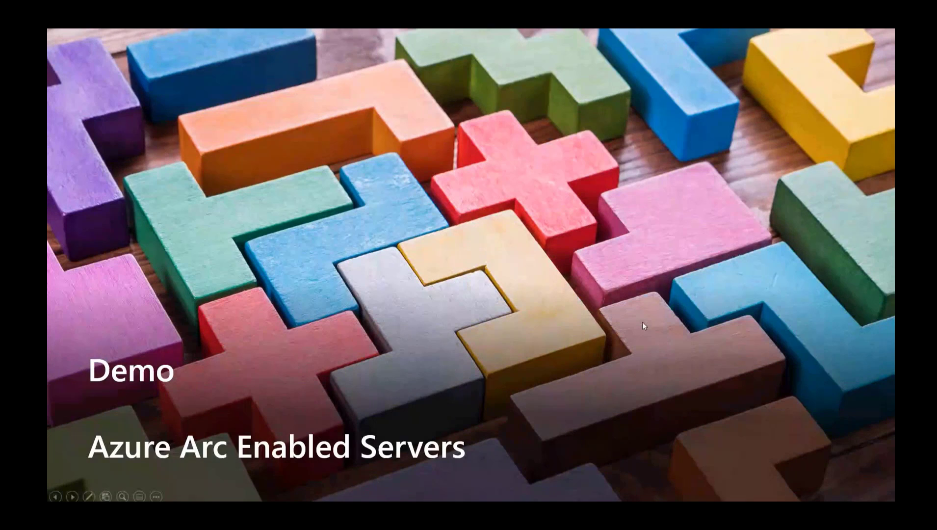
pyautogui.click(616, 258)
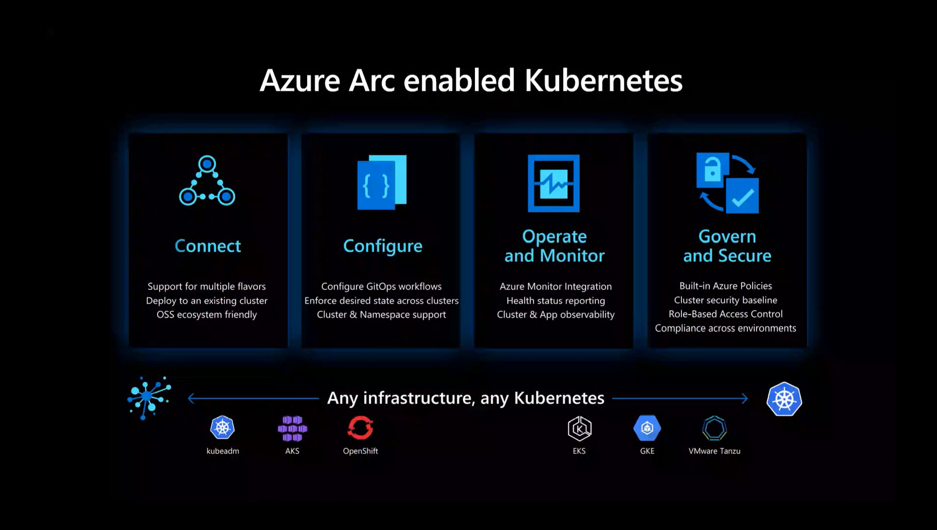
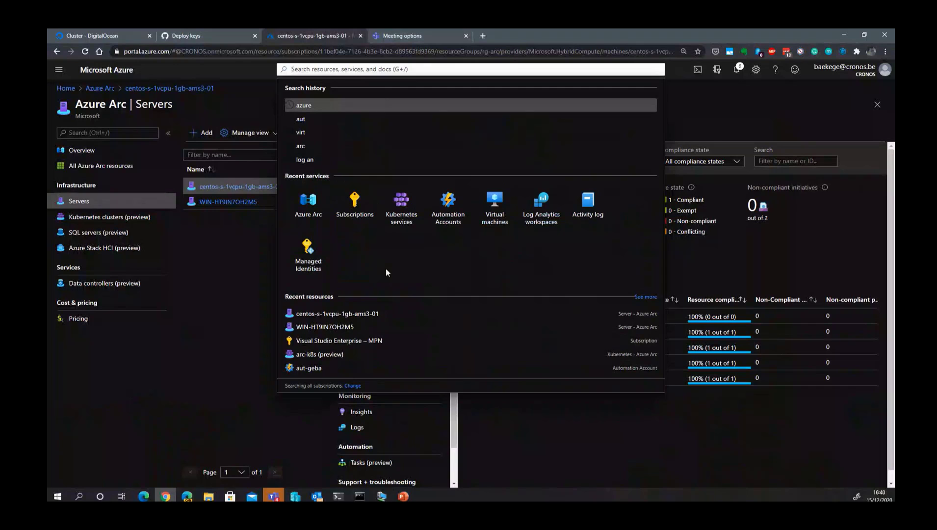
# - Open the GitOps page of the arc-k8s cluster and view the empty new configuration form, cancelling it without adding anything
pyautogui.moveTo(402, 241); pyautogui.dragTo(410, 201)
pyautogui.click(342, 70)
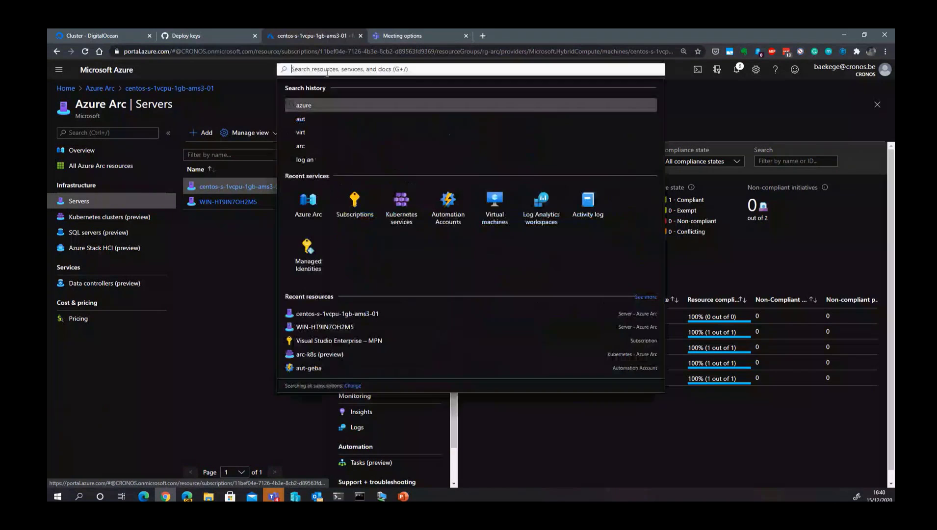
pyautogui.click(402, 203)
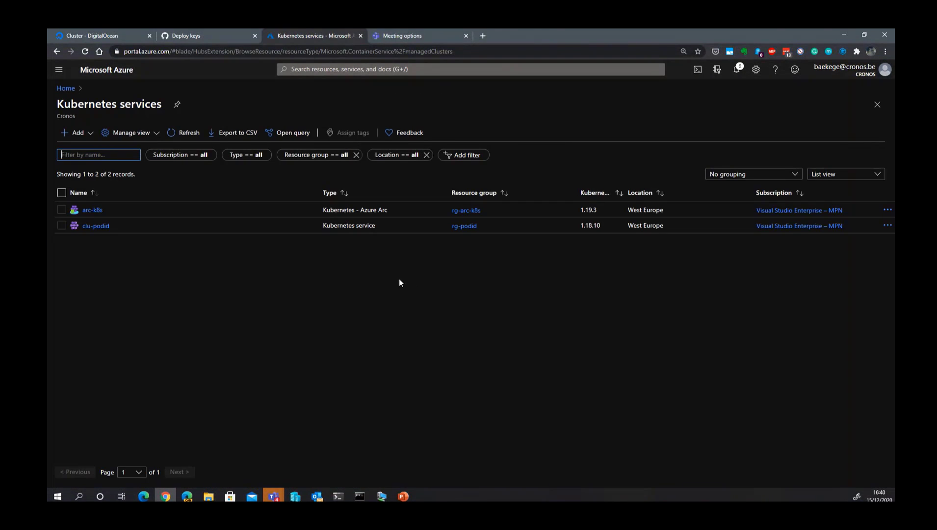
pyautogui.click(93, 210)
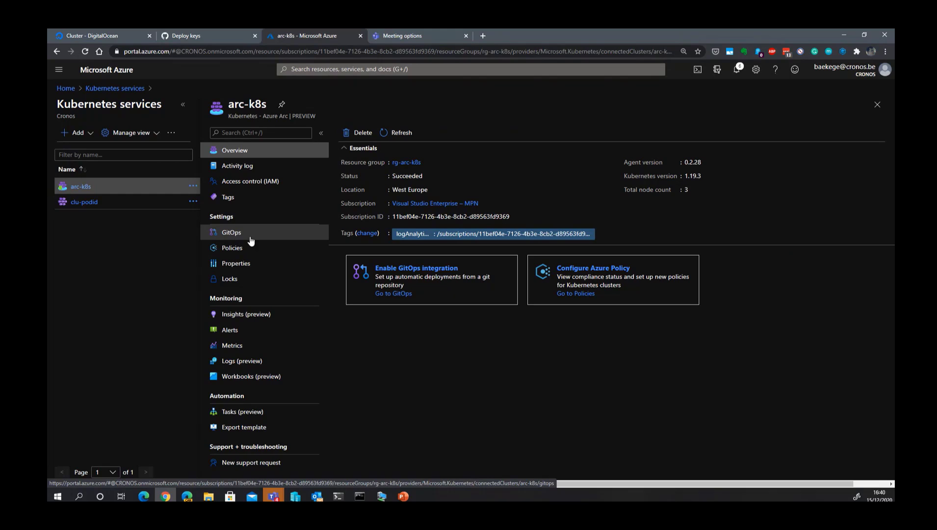
pyautogui.click(233, 238)
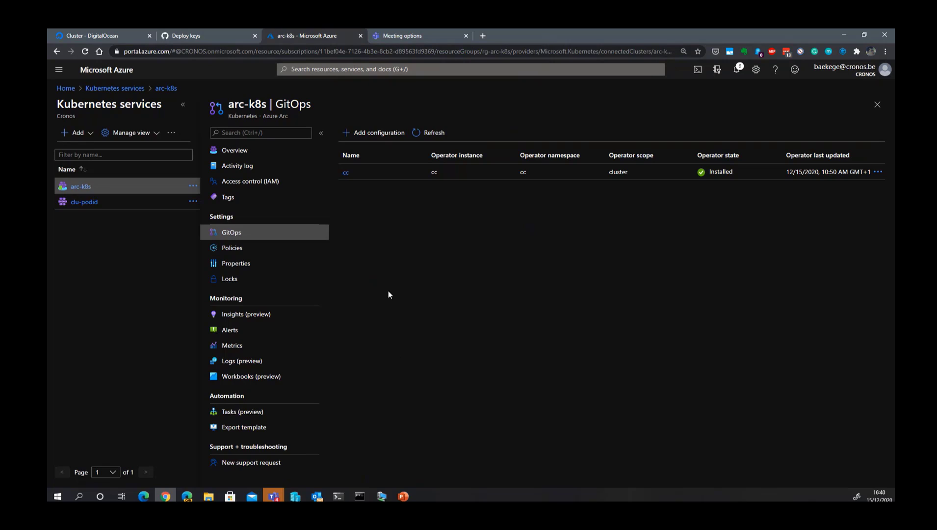
pyautogui.click(378, 132)
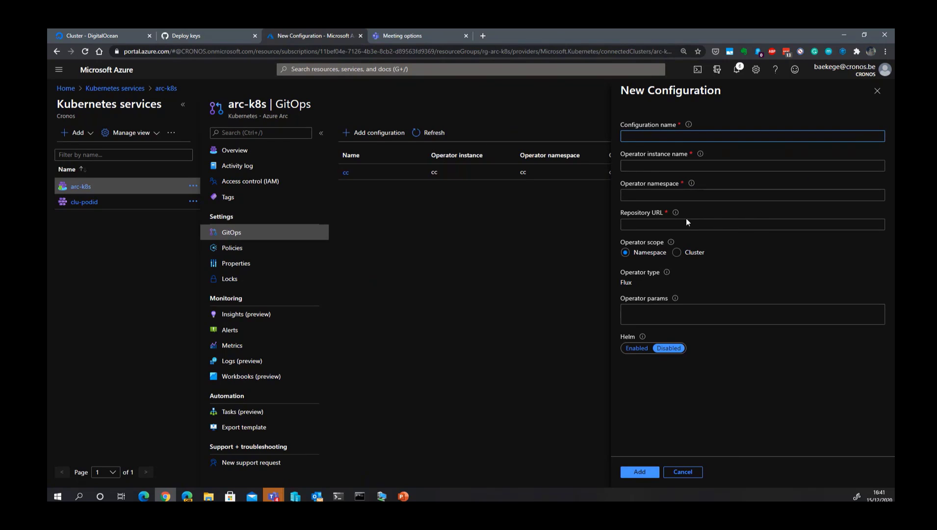
pyautogui.click(688, 473)
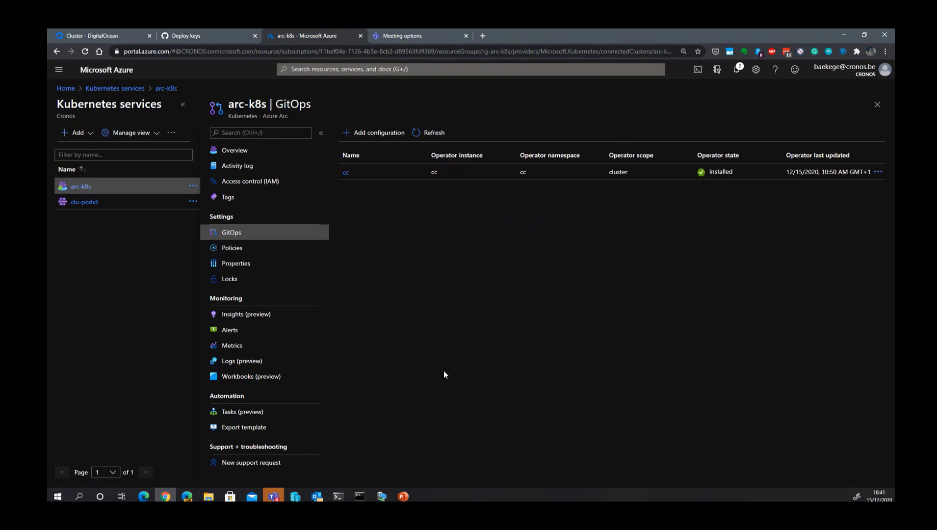
# - Review the cc GitOps configuration and its repository URL, and view the matching arc-demo repository on GitHub
pyautogui.click(345, 174)
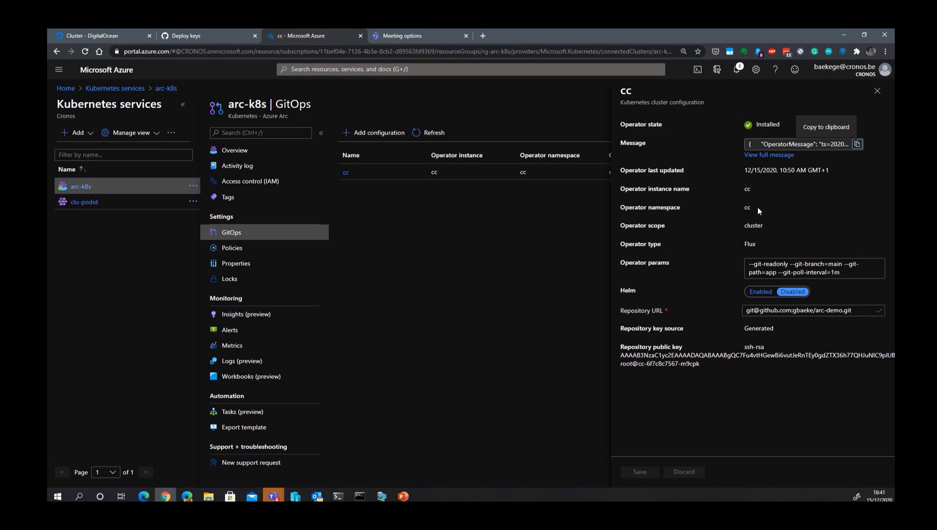
pyautogui.moveTo(855, 313); pyautogui.dragTo(720, 303)
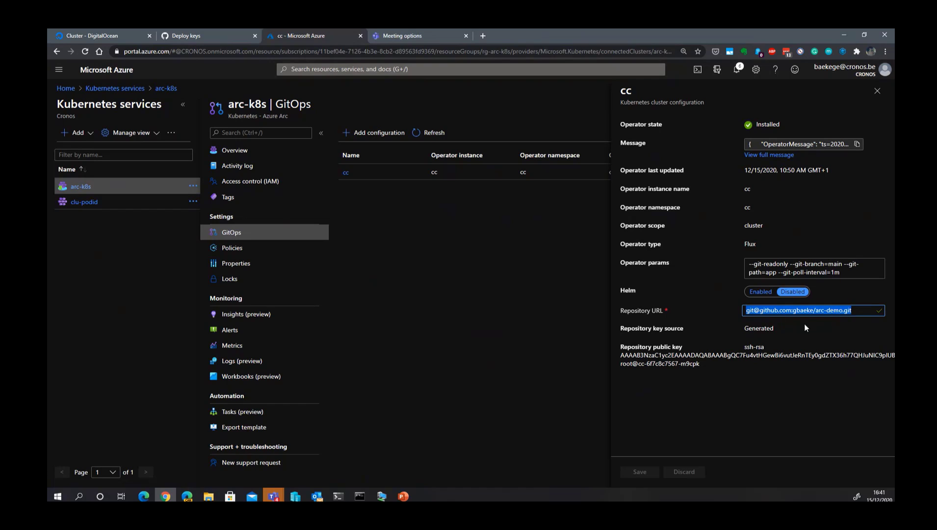
pyautogui.click(858, 309)
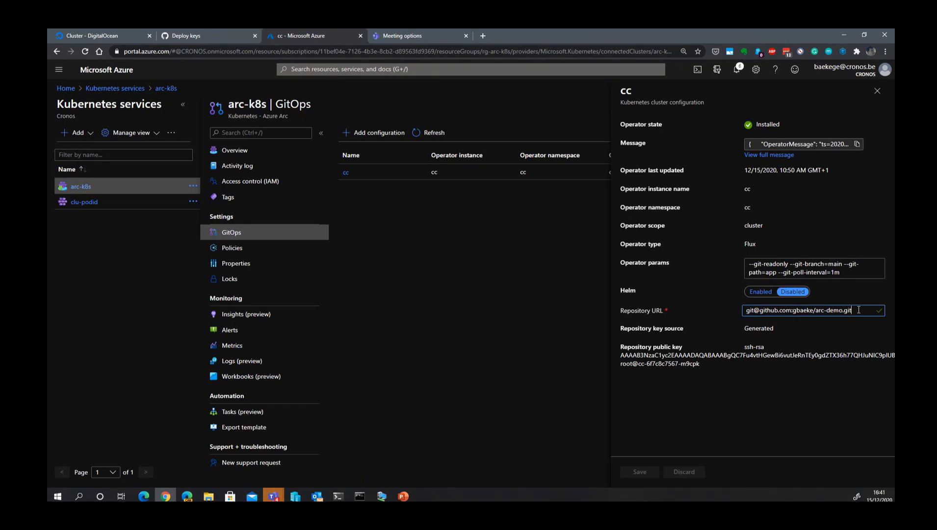
pyautogui.click(224, 41)
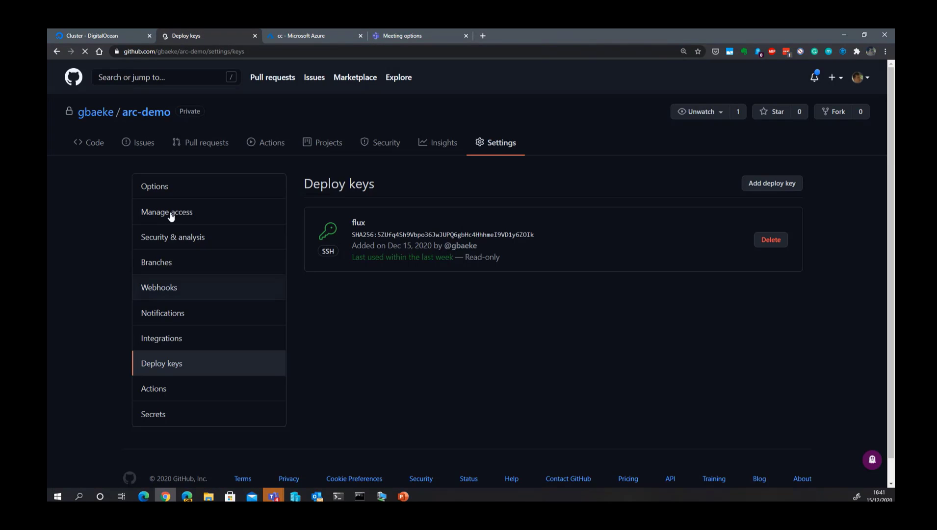
pyautogui.click(143, 114)
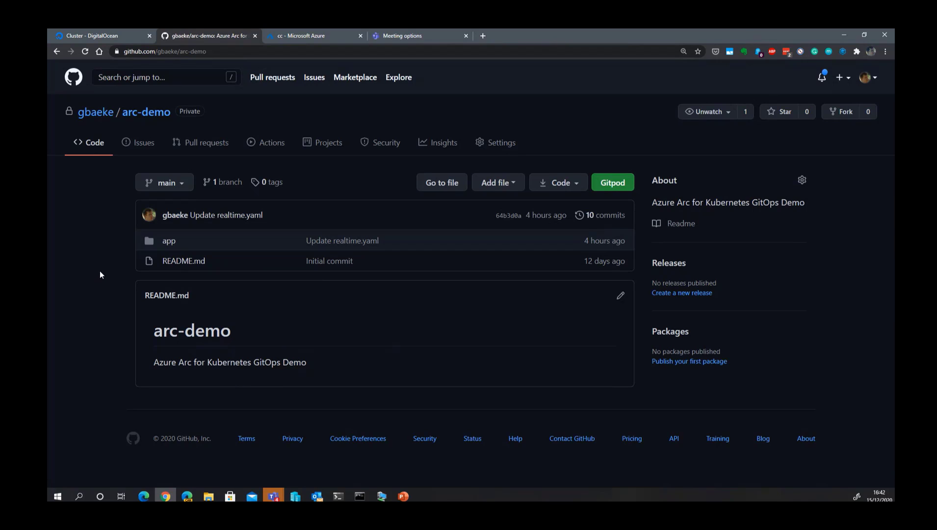
# - Copy the full repository public key from the cc configuration in the Azure portal
pyautogui.click(293, 39)
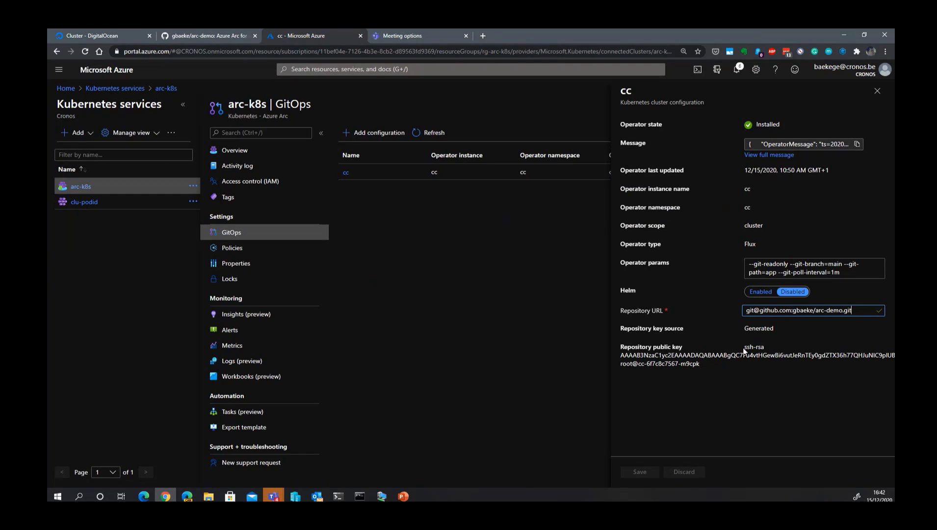
pyautogui.moveTo(744, 347); pyautogui.dragTo(699, 364)
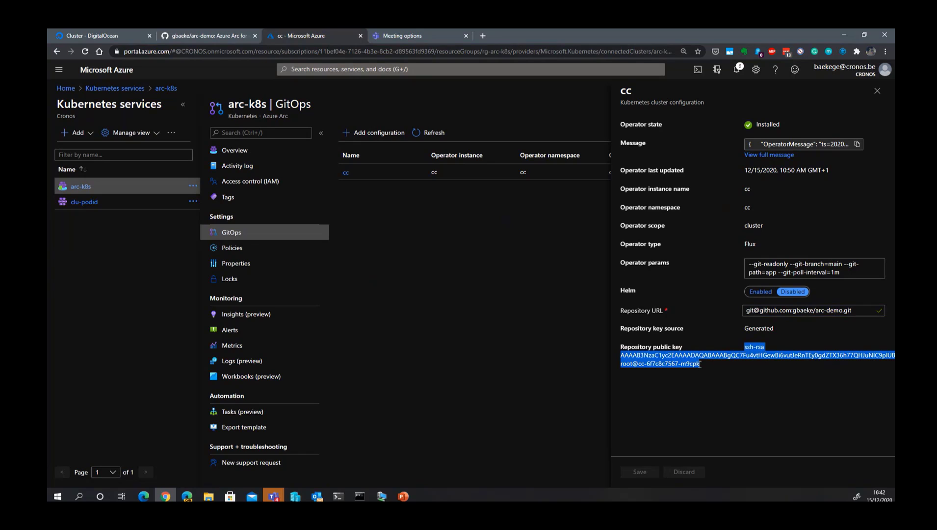
pyautogui.rightClick(692, 362)
pyautogui.click(708, 370)
# - Review the arc-demo repository's deploy keys on GitHub and open the form for adding a new one, ready for the key
pyautogui.click(192, 37)
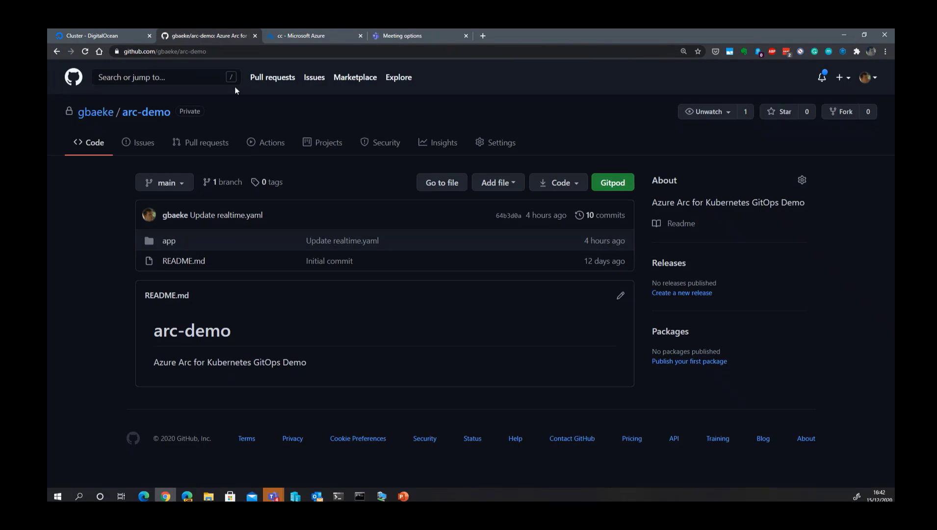
pyautogui.click(503, 147)
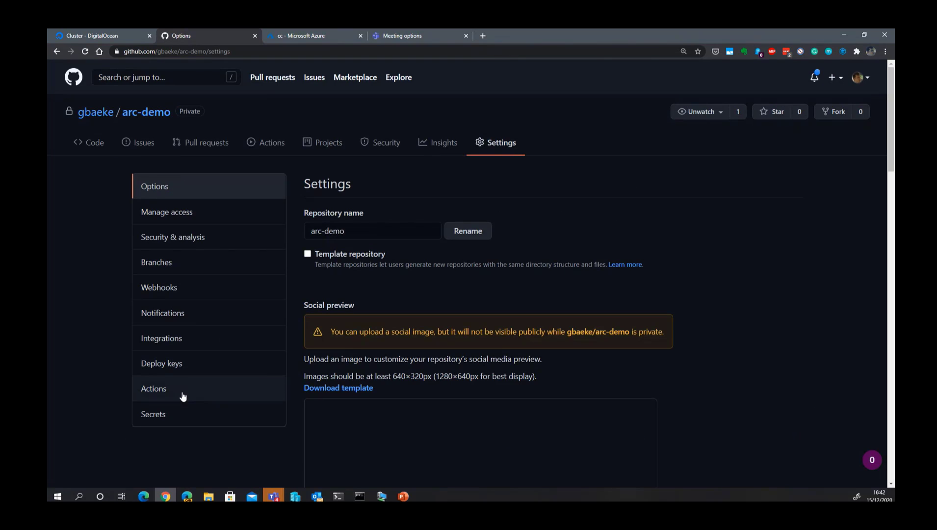
pyautogui.click(176, 365)
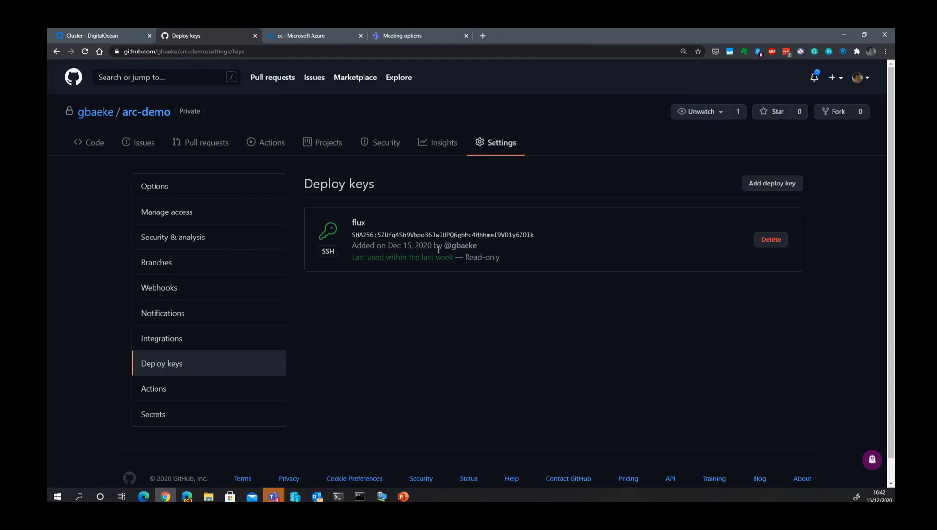
pyautogui.click(775, 183)
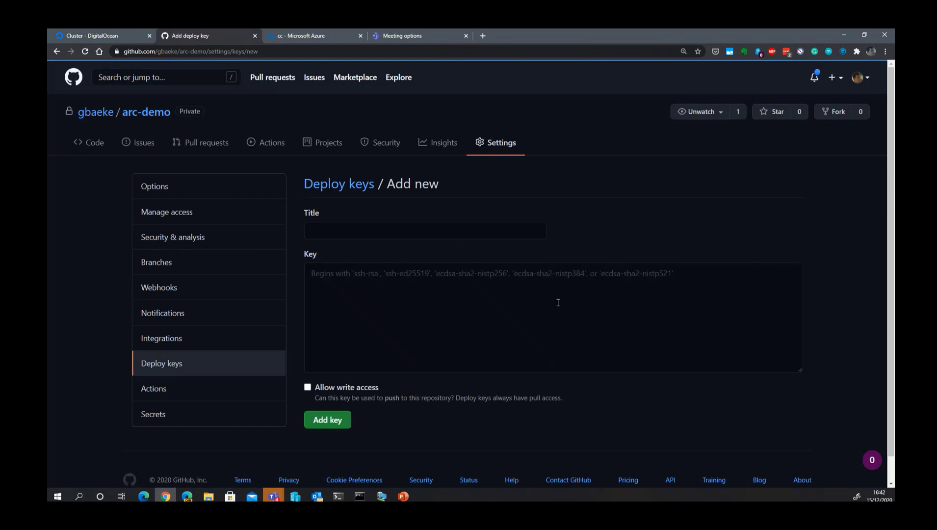
pyautogui.click(451, 293)
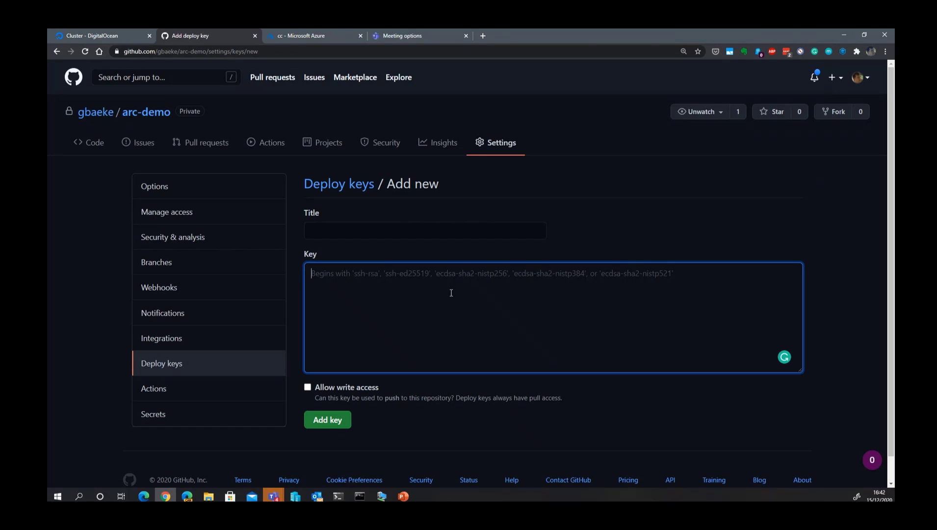
# - View the arc-demo repository's app folder, check the operator params of the cc configuration in Azure, and close the configuration
pyautogui.click(96, 142)
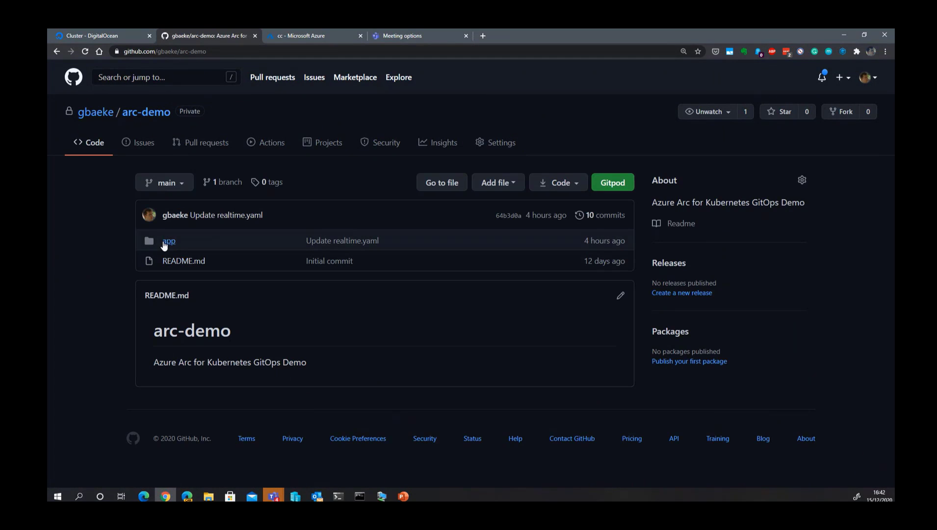
pyautogui.click(167, 242)
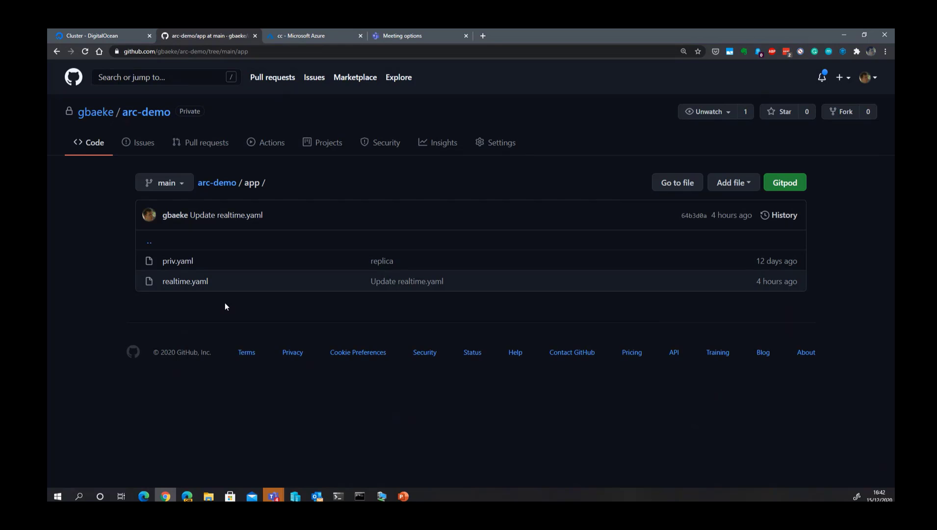
pyautogui.click(291, 35)
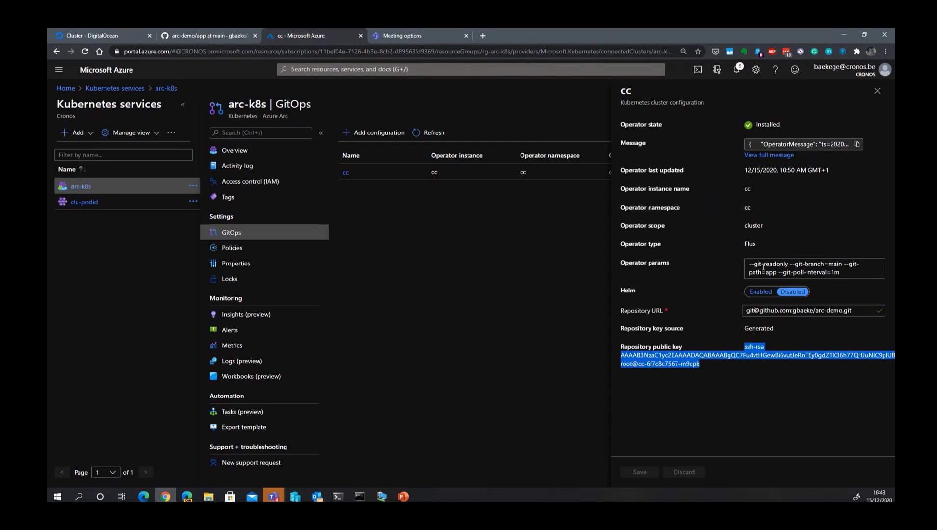
pyautogui.click(844, 265)
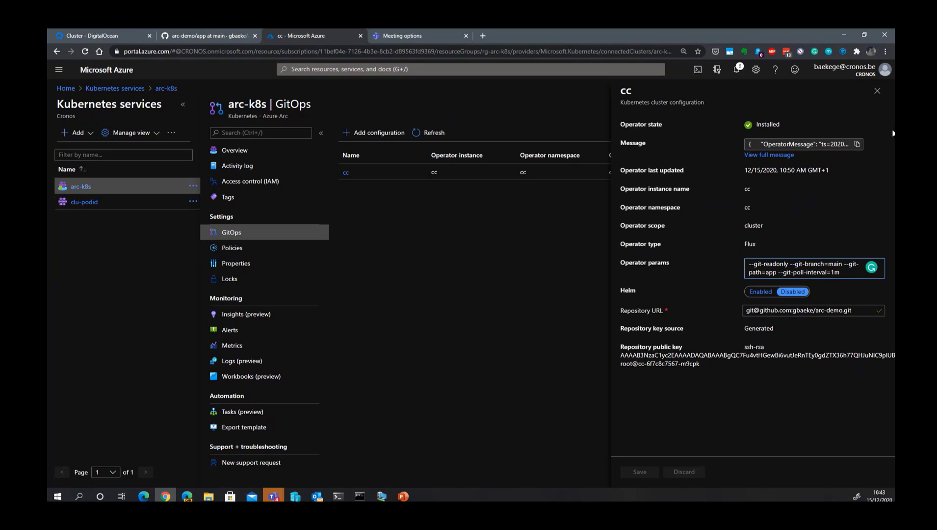
pyautogui.click(877, 91)
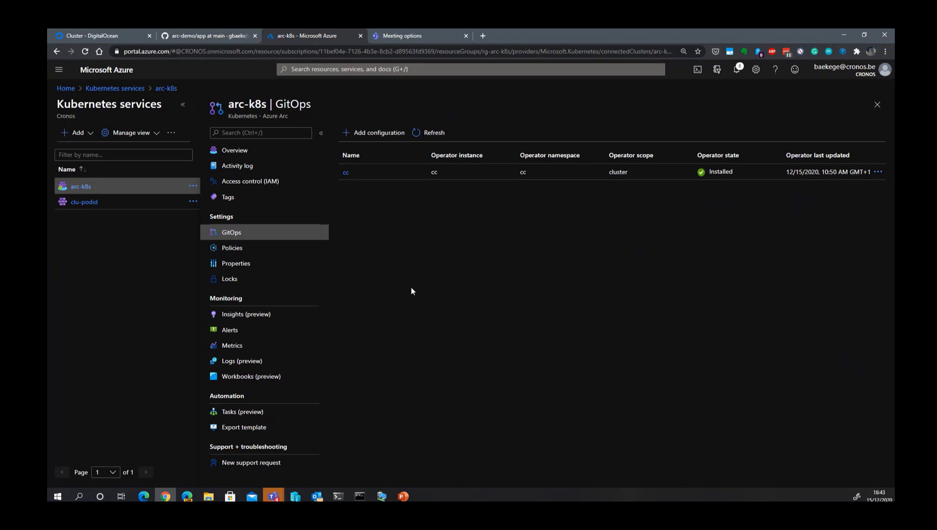
# - Switch to the terminal running k9s and leave the gatekeeper controller log for the pod list
pyautogui.click(345, 498)
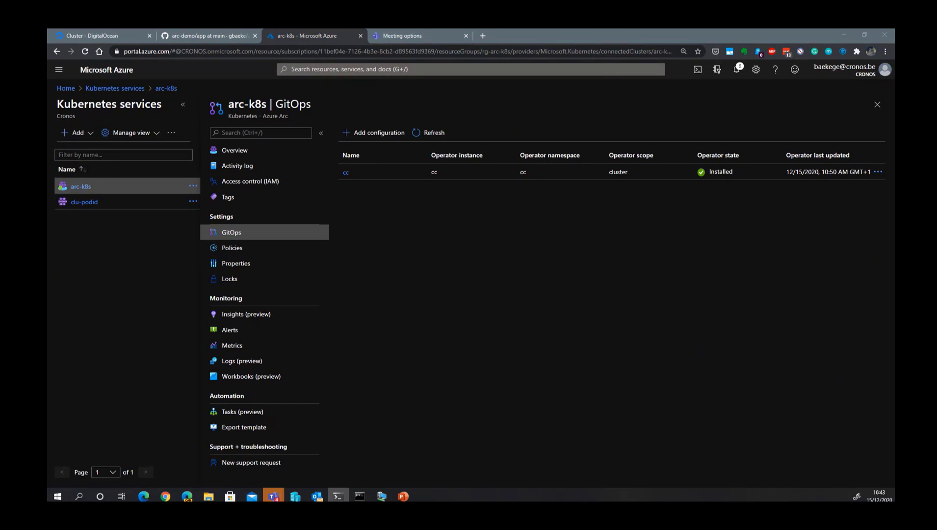
pyautogui.moveTo(706, 501); pyautogui.dragTo(575, 99)
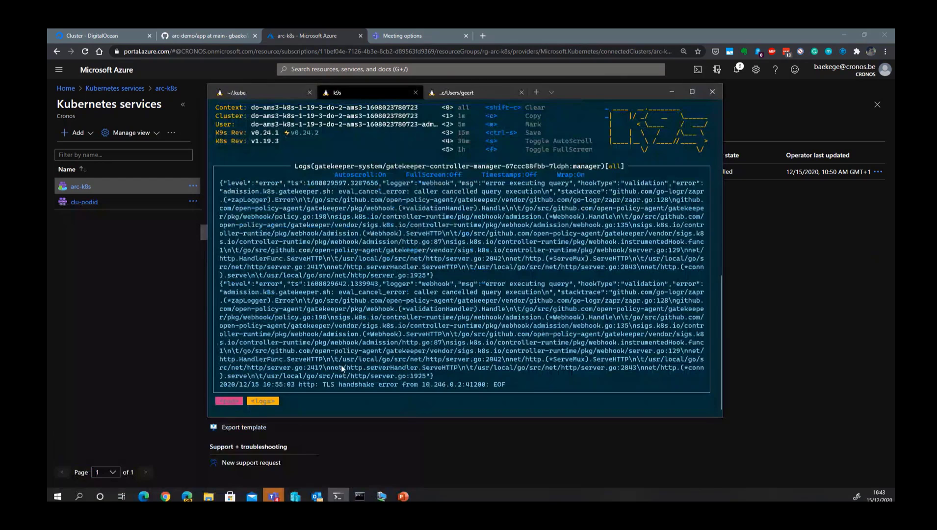
pyautogui.press('Escape')
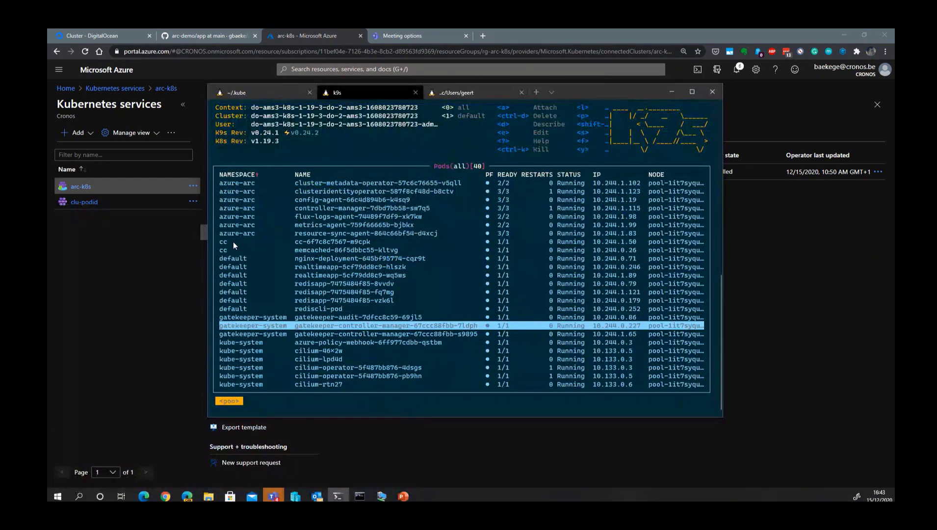
# - Step through the cc namespace pods and the default namespace's nginx-deployment and realtimeapp pods in k9s, and minimize the terminal
pyautogui.press('Up')
pyautogui.press('Up')
pyautogui.press('Up')
pyautogui.press('Up')
pyautogui.press('Up')
pyautogui.press('Up')
pyautogui.press('Up')
pyautogui.press('Up')
pyautogui.press('Up')
pyautogui.press('Up')
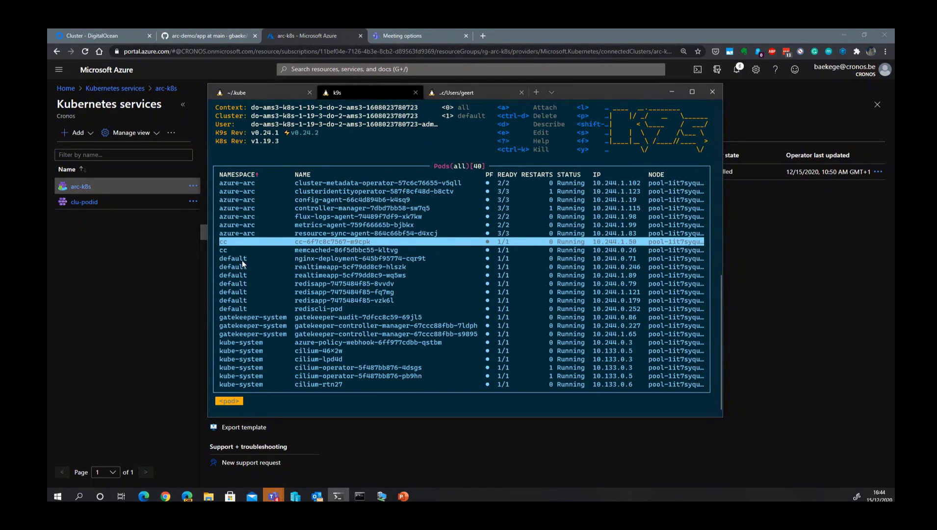
pyautogui.press('Down')
pyautogui.press('Down')
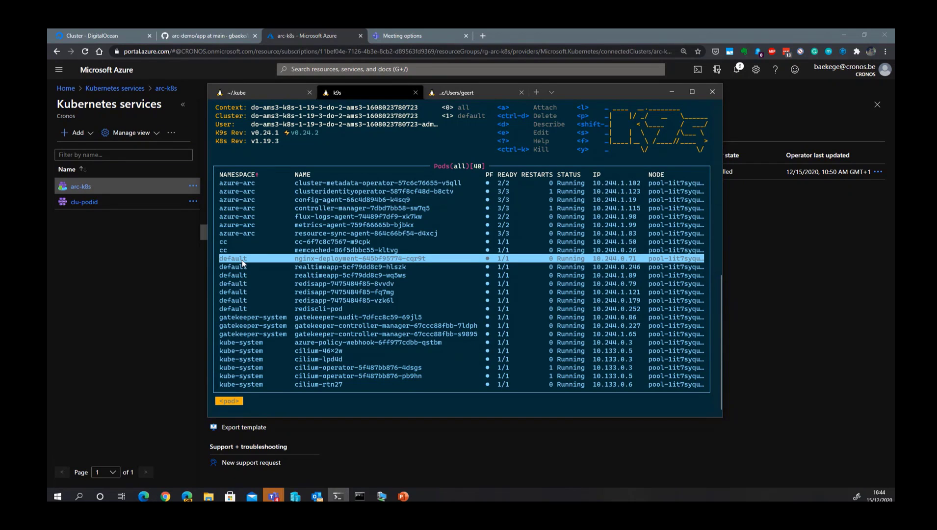
pyautogui.press('Down')
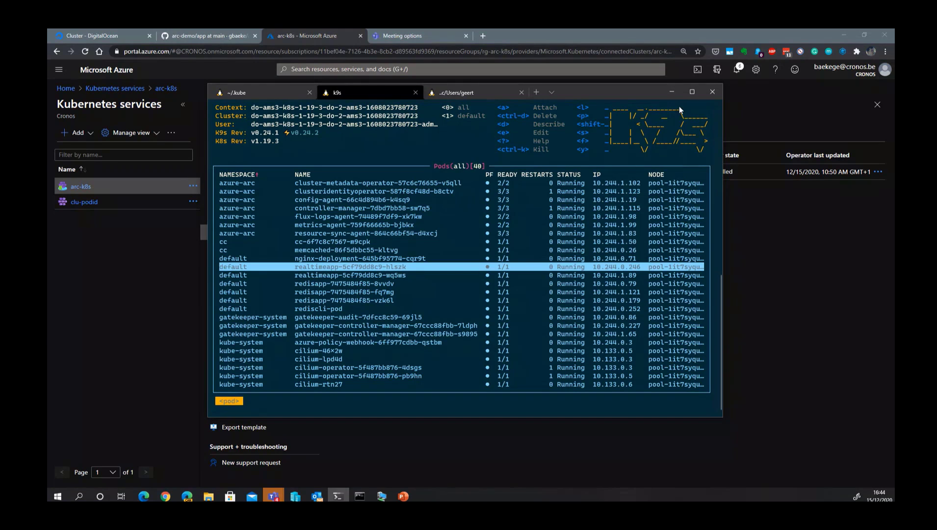
pyautogui.click(675, 92)
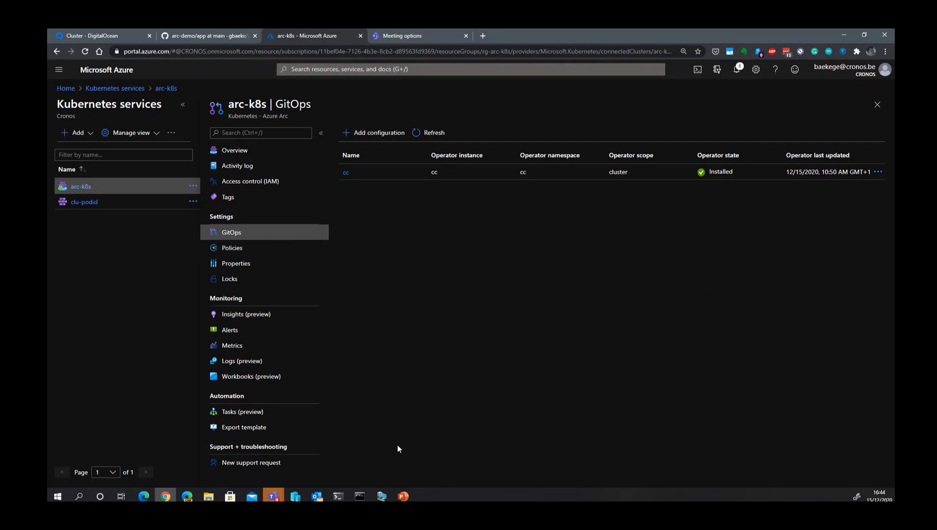
# - Switch to PowerPoint, present from slide 21 through the Deployments & HPAs workbook slide, end the show and return to the Azure portal
pyautogui.click(408, 498)
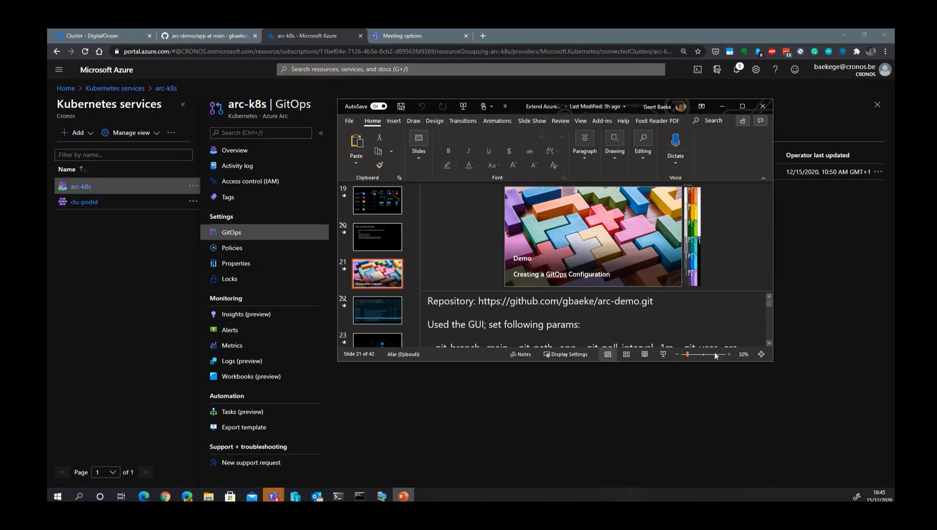
pyautogui.click(663, 354)
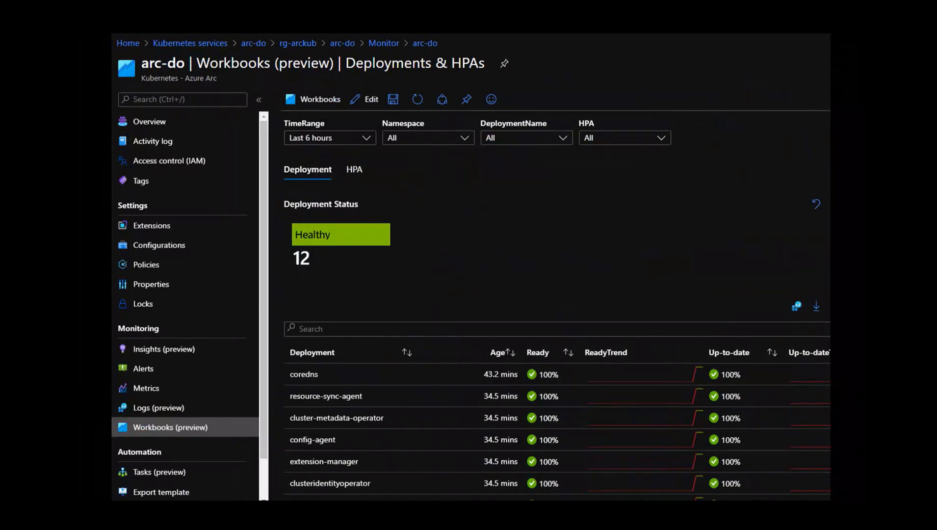
pyautogui.press('Escape')
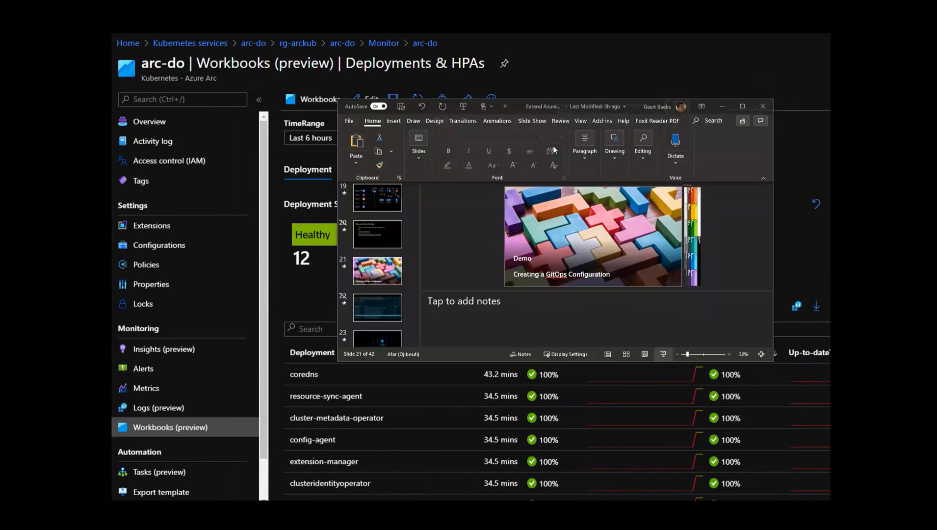
pyautogui.click(625, 421)
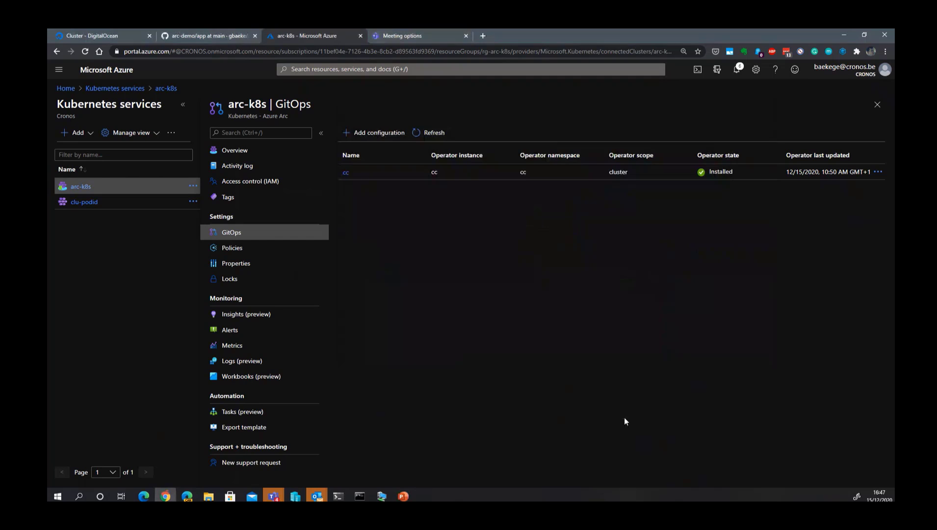
# - View the Insights of the arc-k8s cluster and open the Deployments report from its resource monitoring reports
pyautogui.click(243, 314)
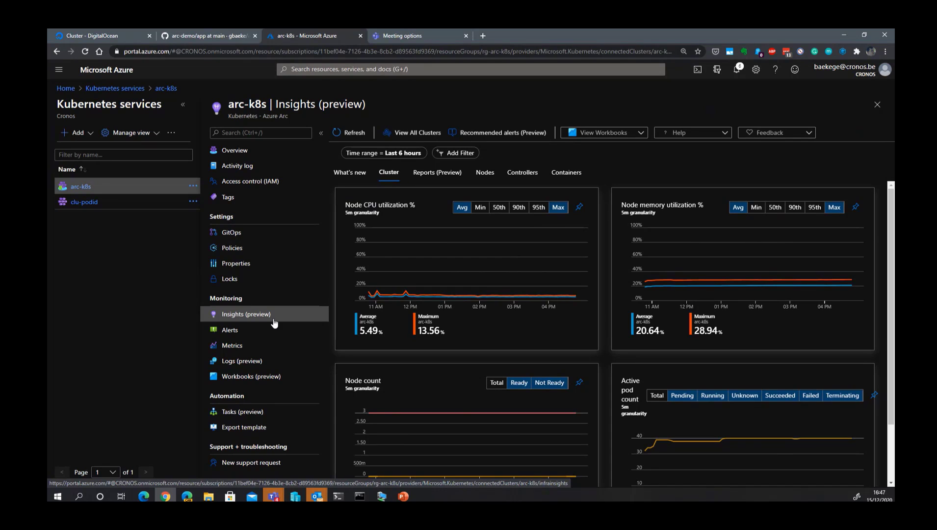
pyautogui.click(437, 179)
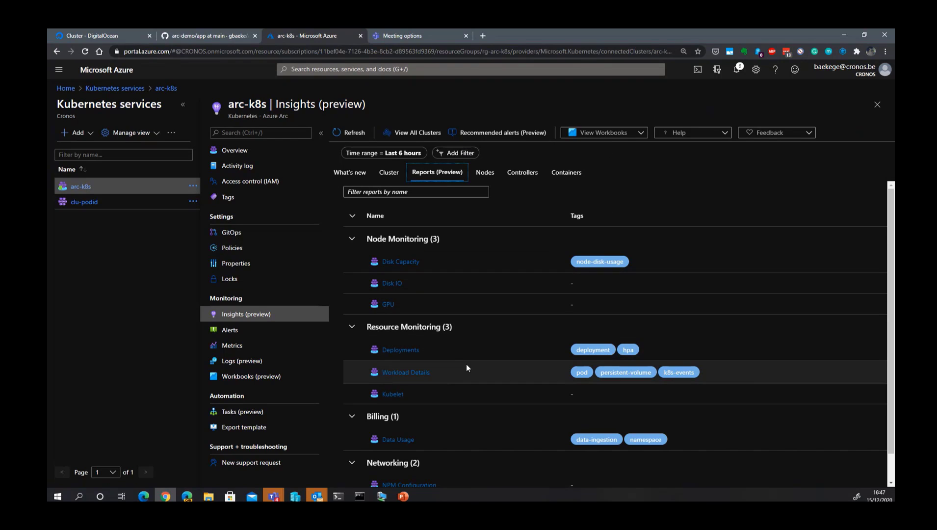
pyautogui.click(397, 351)
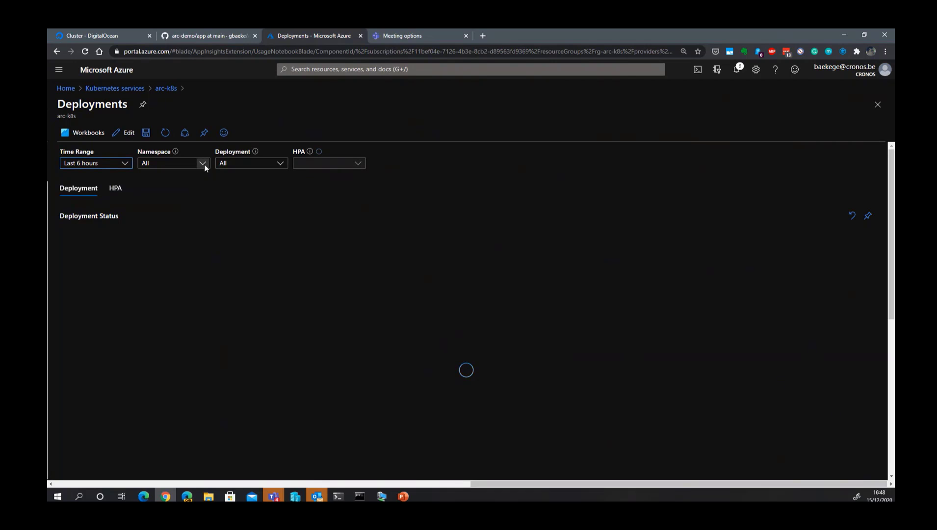
# - Filter the Deployments report to the default namespace, review its deployments and return to the arc-k8s Insights reports
pyautogui.click(203, 165)
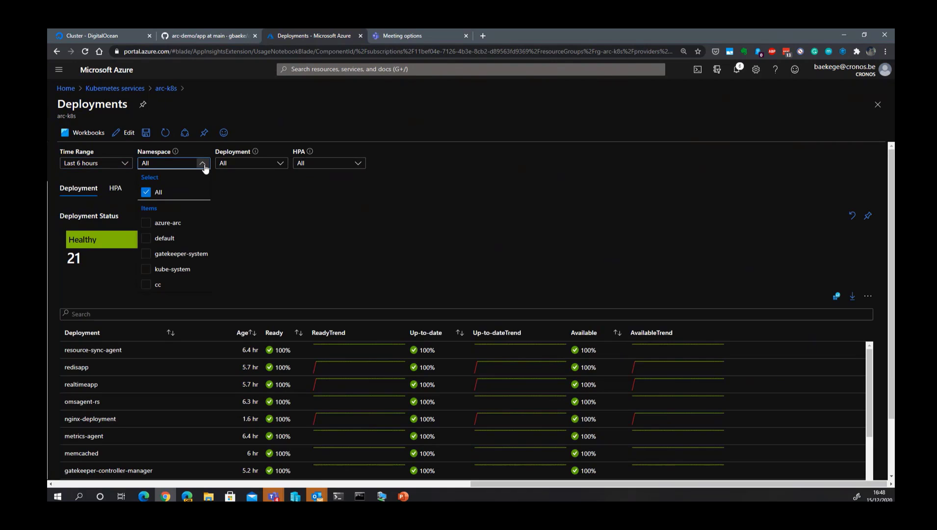
pyautogui.click(146, 239)
pyautogui.click(258, 251)
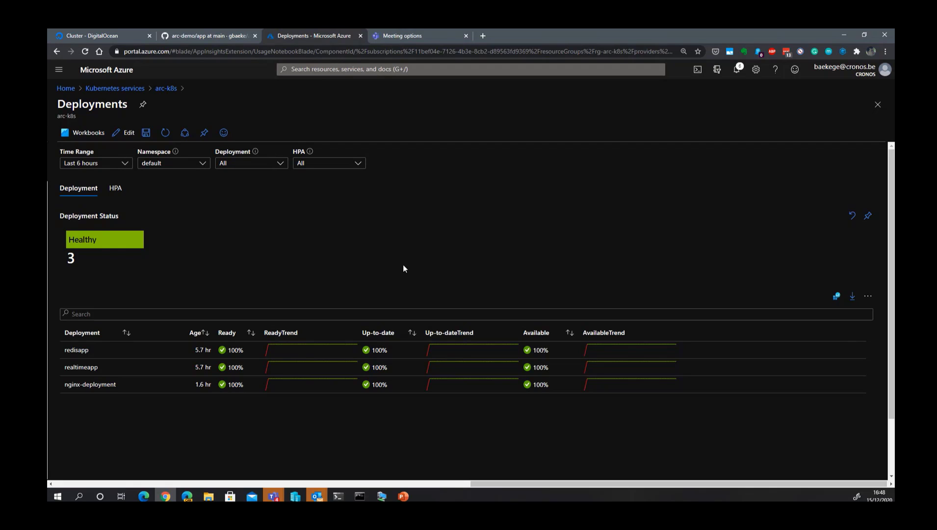
pyautogui.click(166, 89)
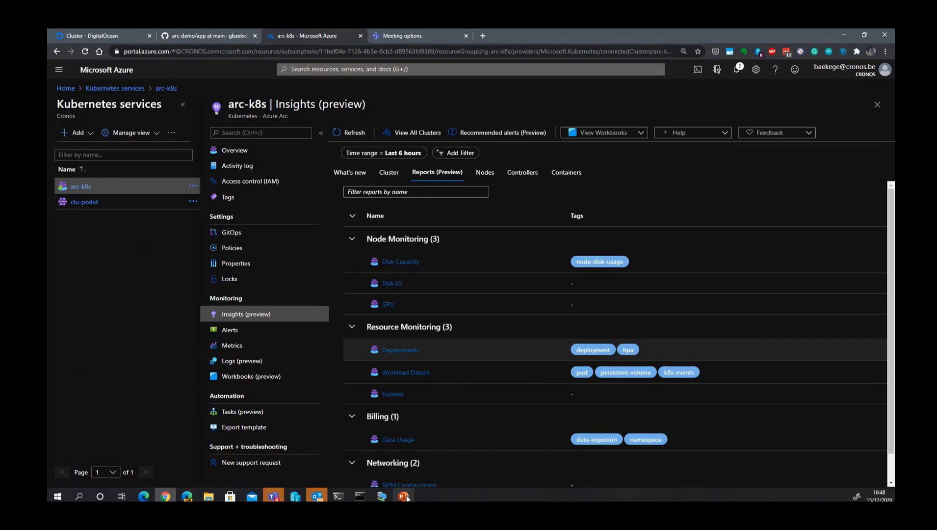
# - Switch to PowerPoint and present from slide 31 through Govern and Secure and Azure Policy to the Kubernetes Policies with Azure Policy slide
pyautogui.moveTo(407, 497)
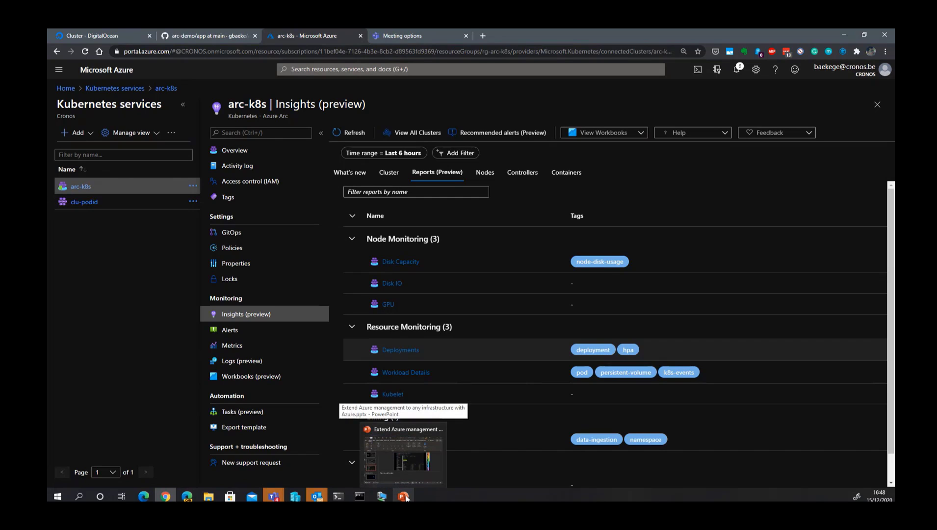
pyautogui.click(403, 453)
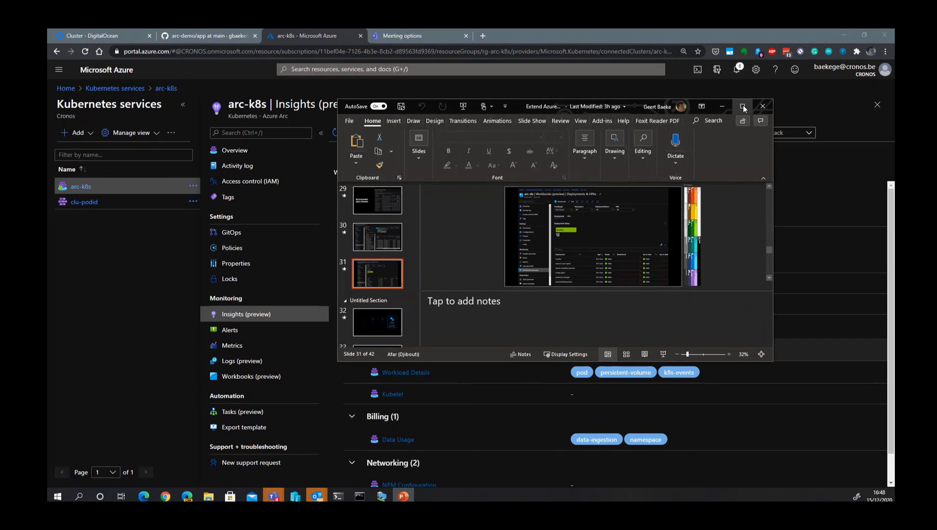
pyautogui.click(663, 353)
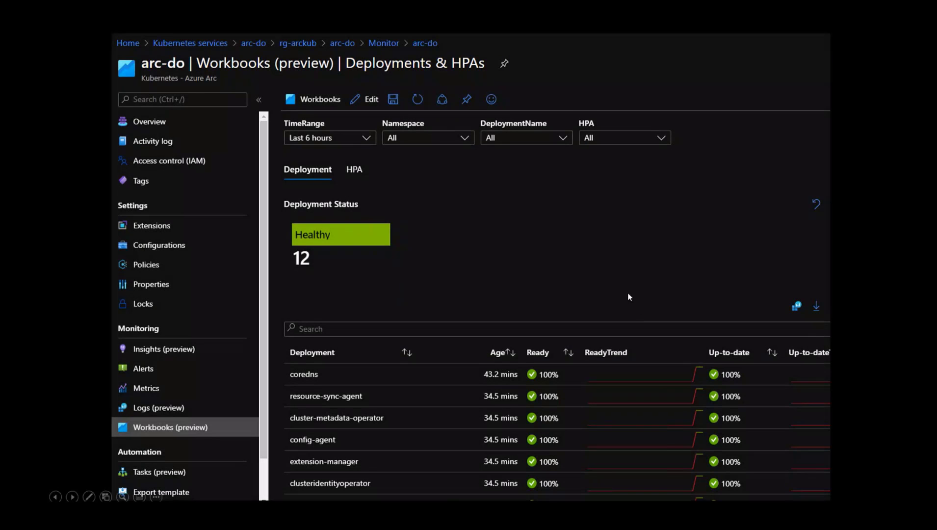
pyautogui.click(629, 297)
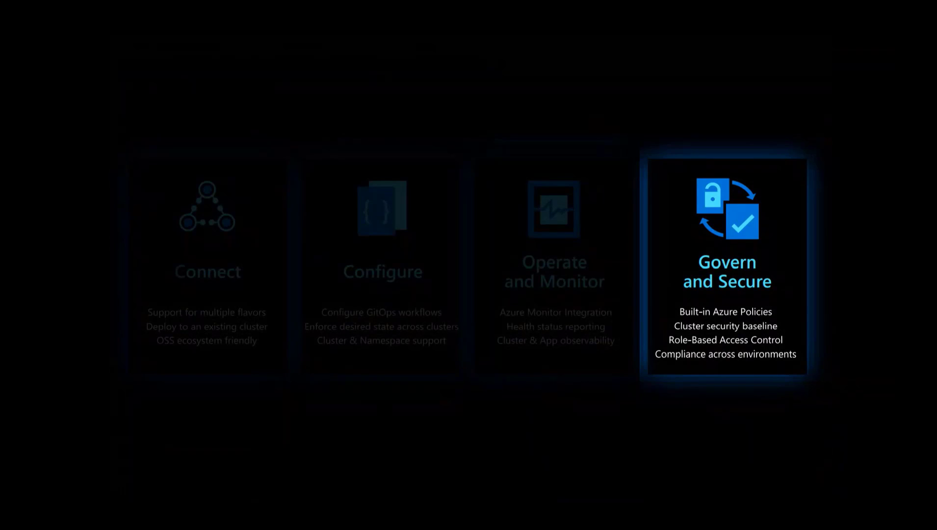
pyautogui.press('Right')
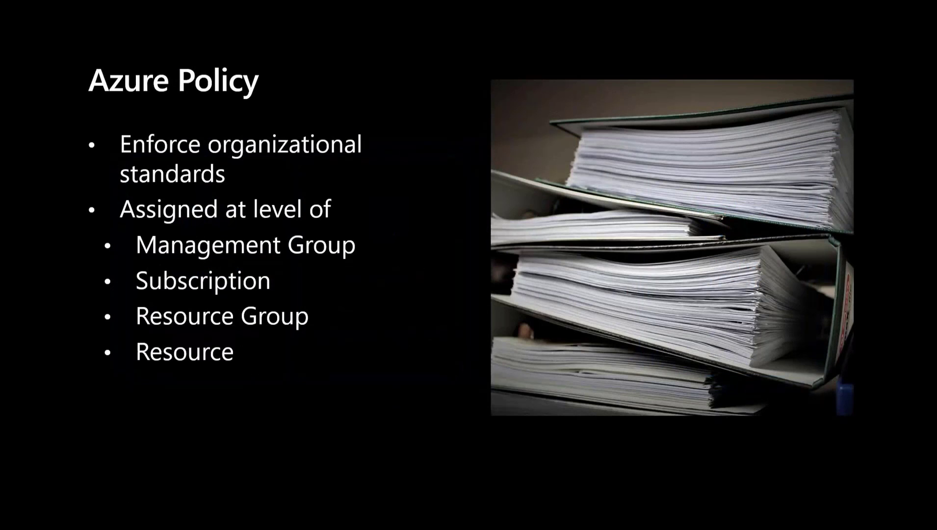
pyautogui.press('Right')
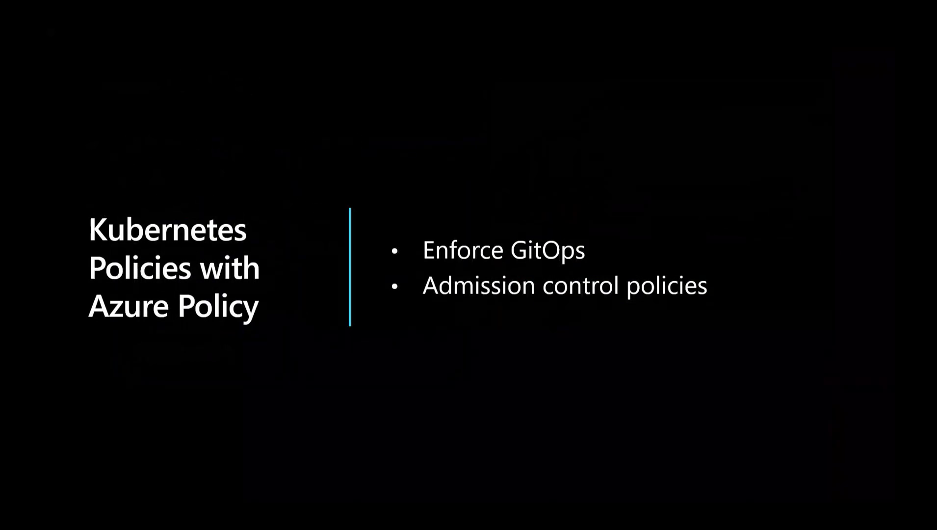